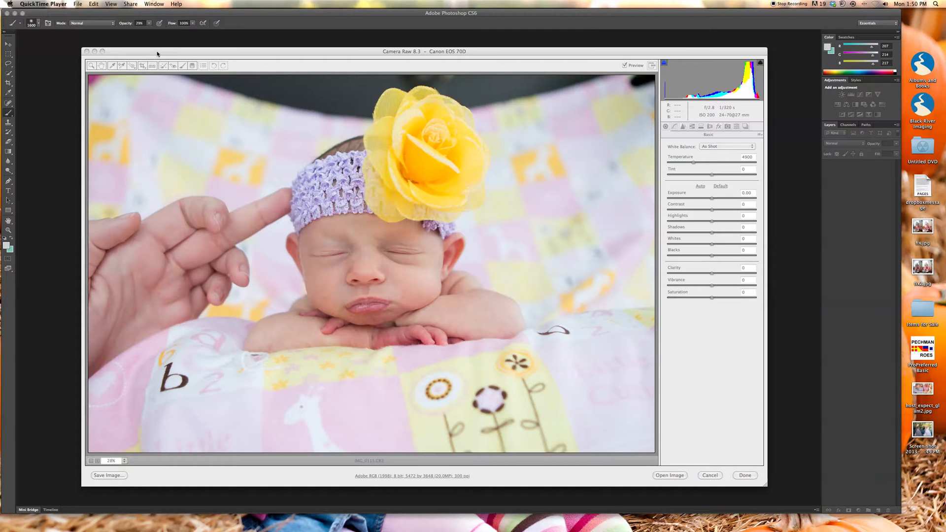
Step: Set clarity to +8, vibrance to +13 and the white balance temperature to 5200 in the raw photo's basic adjustments
left_click(157, 52)
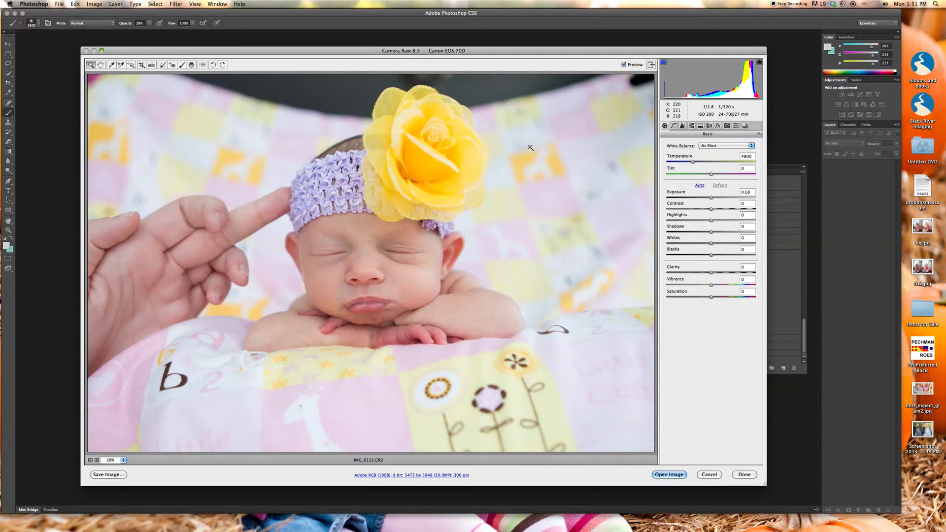
left_click_drag(711, 273, 714, 274)
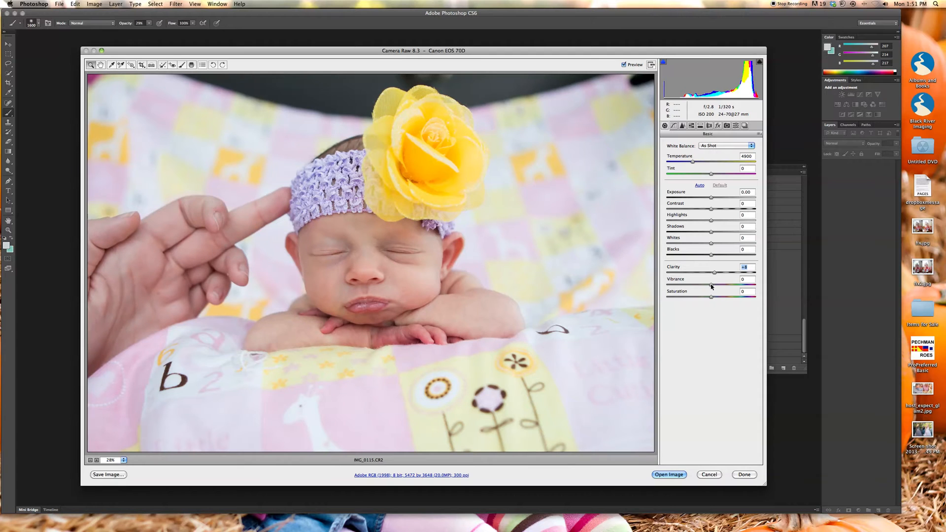
left_click_drag(710, 286, 717, 286)
mouse_move(710, 197)
left_mouse_down()
mouse_move(720, 198)
mouse_move(711, 199)
left_mouse_up()
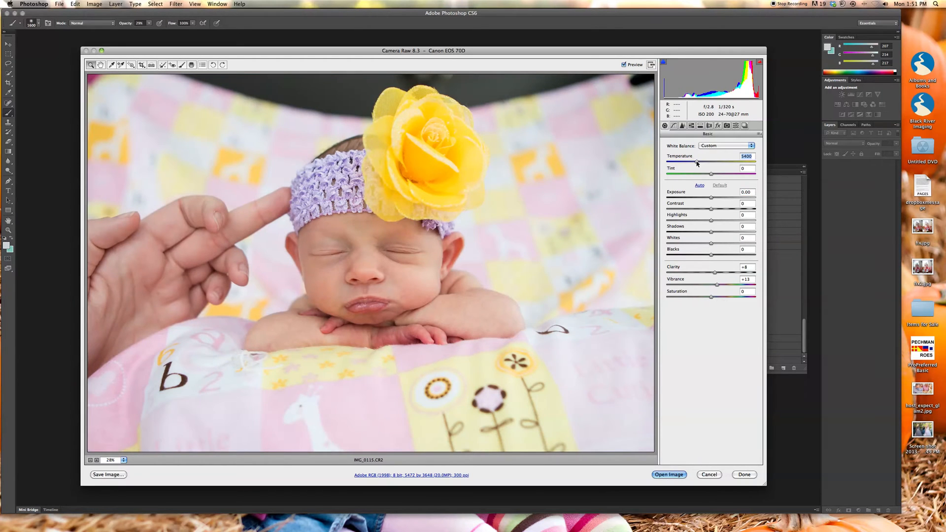
left_click_drag(692, 162, 696, 164)
Step: Add contrast with the parametric tone curve by raising the Lights and lowering the Darks
left_click(673, 127)
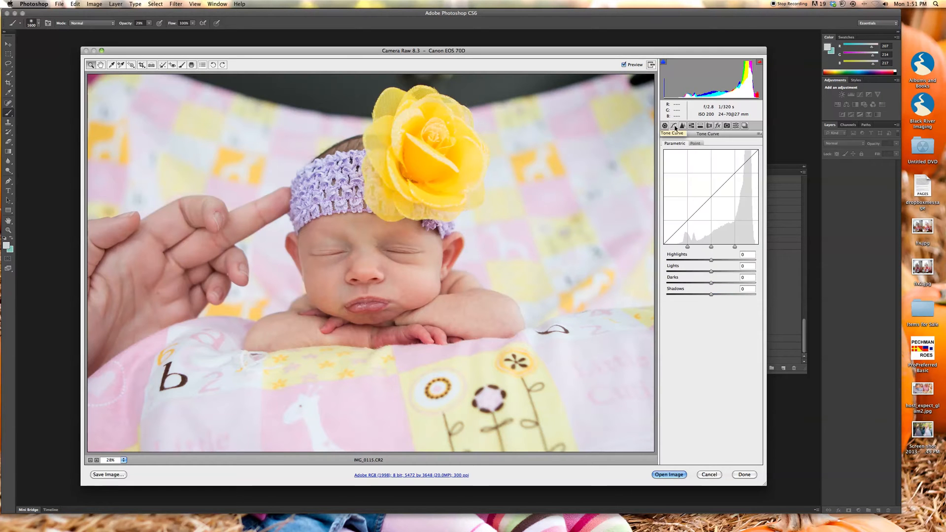
left_click_drag(710, 273, 706, 284)
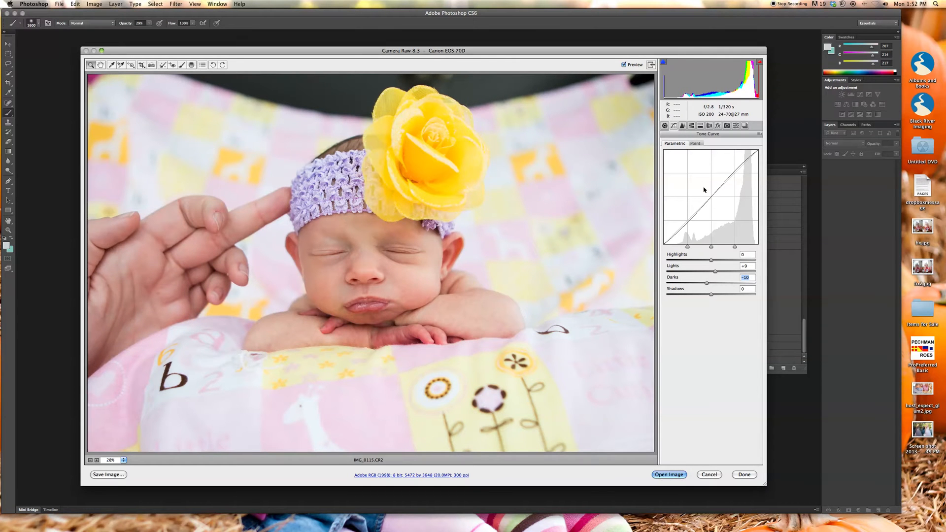
left_click_drag(715, 272, 704, 284)
Step: Set the sharpening amount to 43, radius to 1.4, detail to 40 and masking to 10
left_click(682, 126)
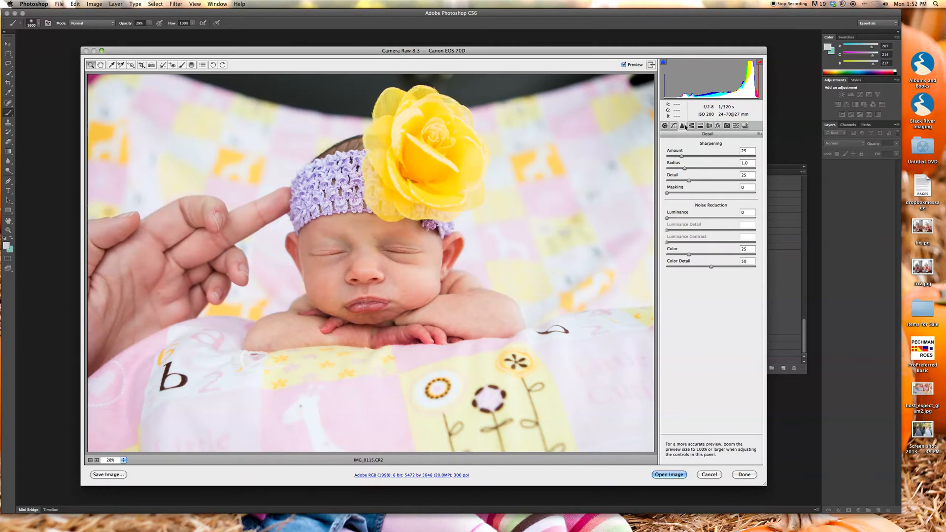
left_click(691, 156)
left_click(698, 169)
left_click(703, 180)
key("alt")
left_click_drag(667, 195, 675, 194)
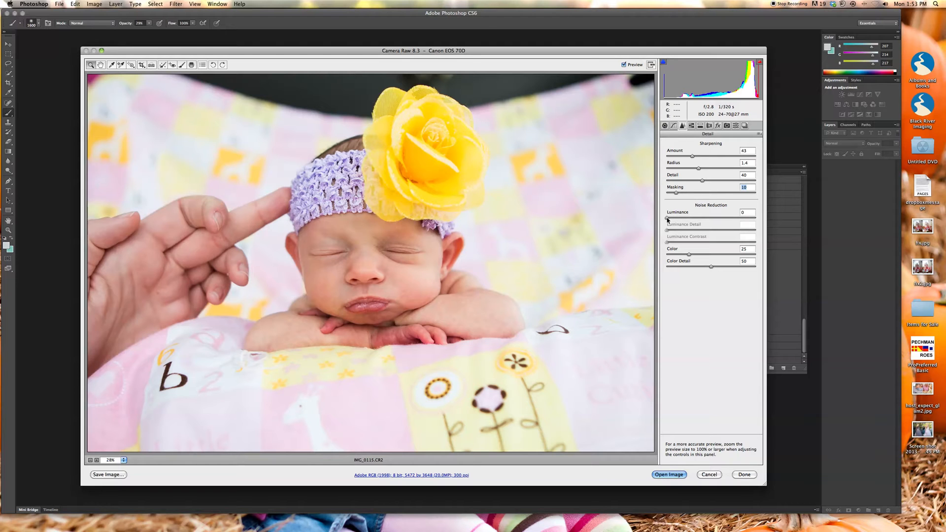
Step: Try stronger luminance noise reduction, up to about 85, and settle on 10
left_click_drag(667, 219, 676, 219)
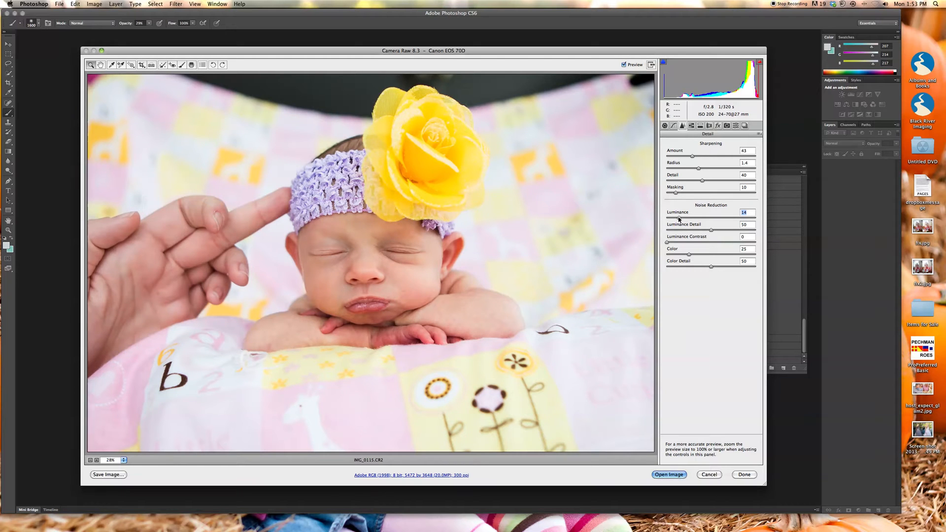
left_click_drag(685, 219, 732, 220)
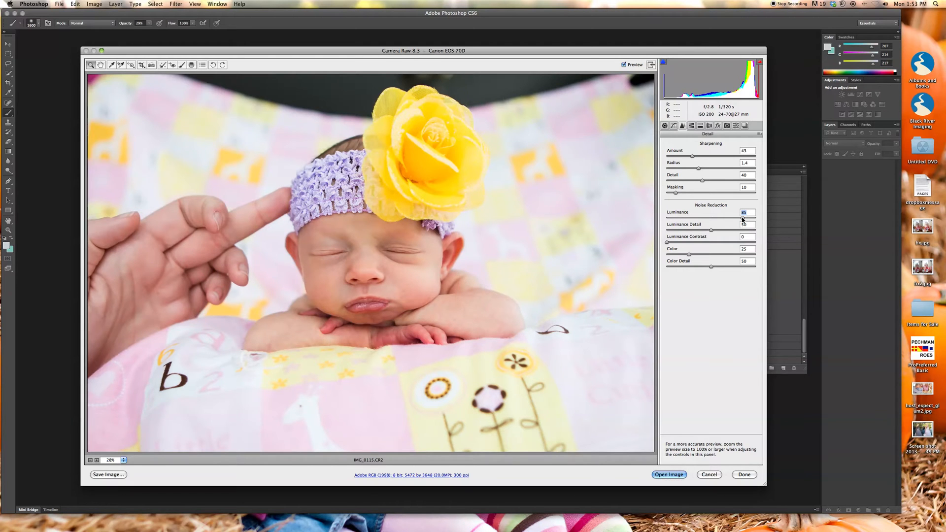
left_click(742, 219, "alt")
left_click_drag(742, 219, 675, 219)
Step: Preview the sharpening in grayscale and lower its radius slightly
left_click(692, 157, "alt")
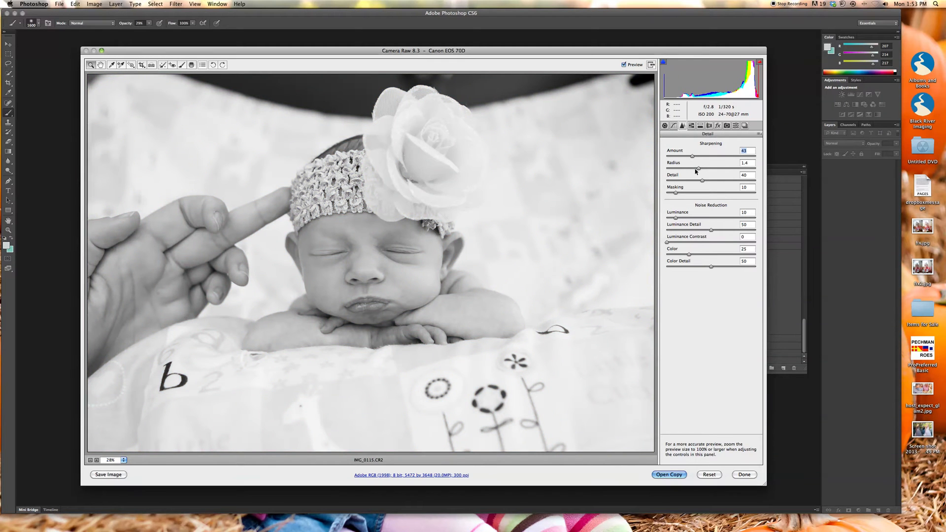
left_click(698, 168, "alt")
mouse_move(699, 169)
left_mouse_down()
mouse_move(740, 170)
mouse_move(697, 173)
mouse_move(744, 181)
mouse_move(701, 181)
mouse_move(695, 170)
left_mouse_up()
left_click(697, 170)
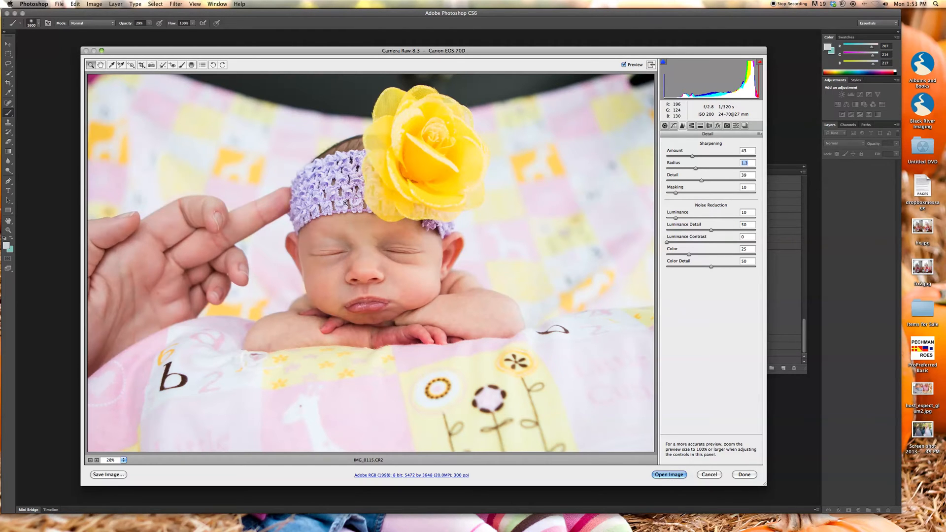
Step: Save the raw adjustments and reopen IMG_0115.CR2 as an image for pixel editing
left_click(665, 126)
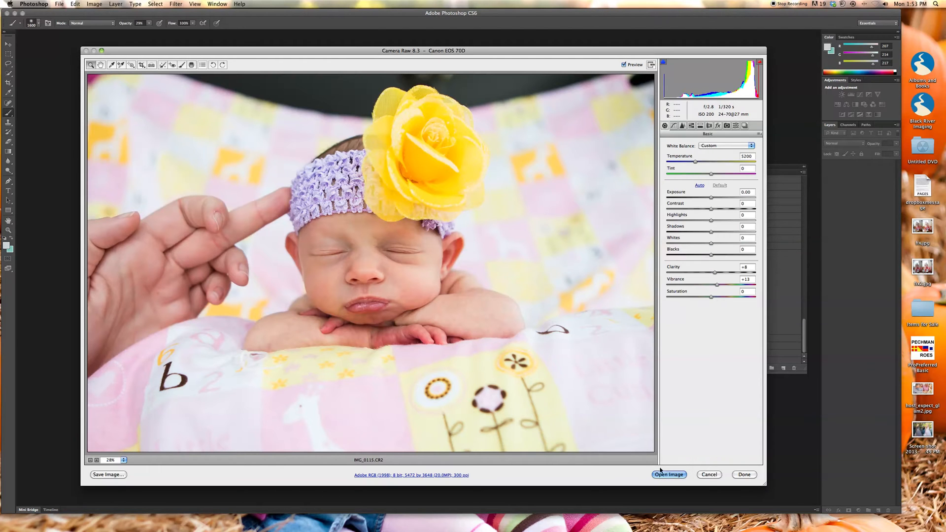
left_click(744, 475)
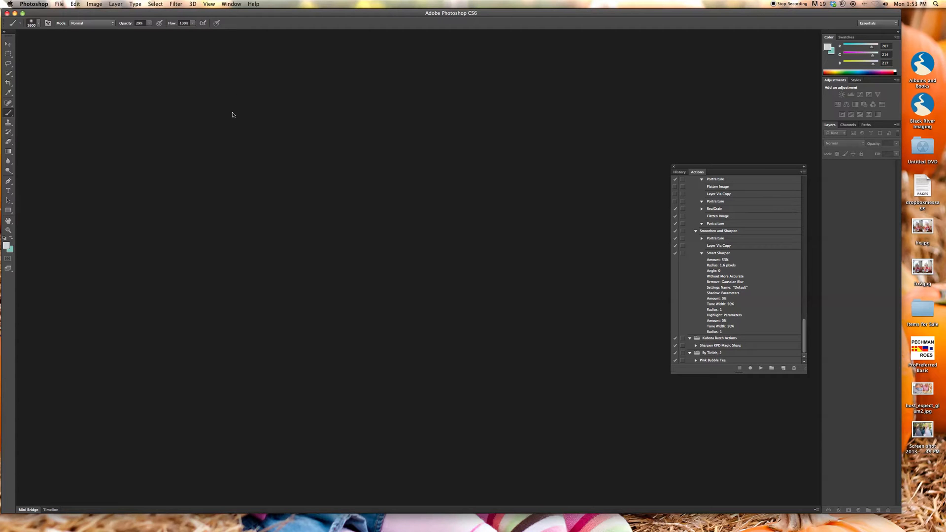
left_click(59, 4)
left_click(66, 19)
scroll(468, 163, "down", 15)
scroll(467, 165, "down", 5)
scroll(466, 166, "up", 2)
left_click(536, 178)
scroll(499, 177, "up", 1)
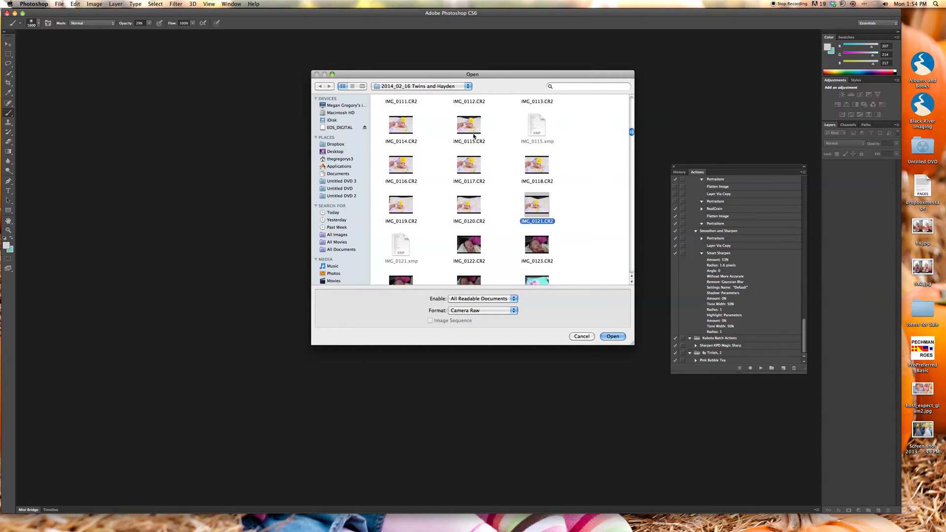
left_click(616, 337)
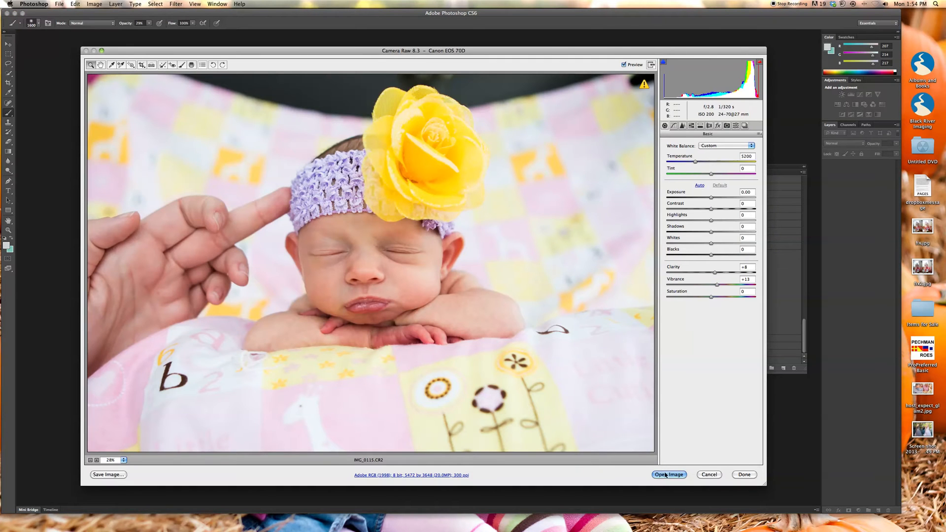
left_click(665, 474)
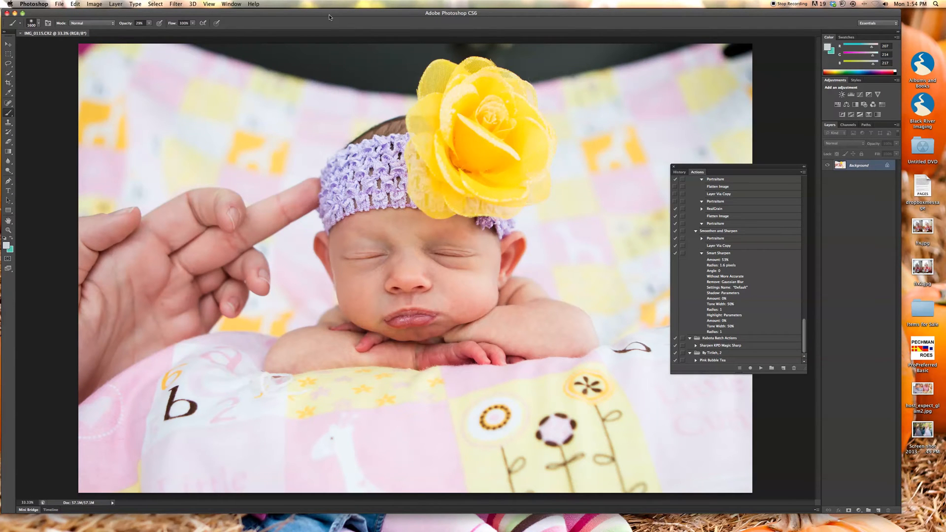
Step: Examine the recorded actions, including the Imagenomic Portraiture skin tone and smoothing actions
left_click(178, 4)
mouse_move(215, 5)
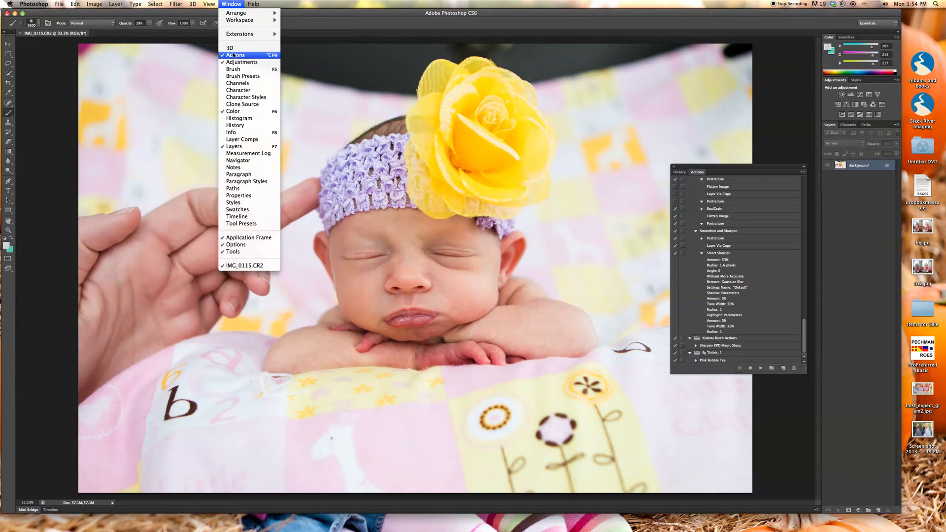
left_click(226, 5)
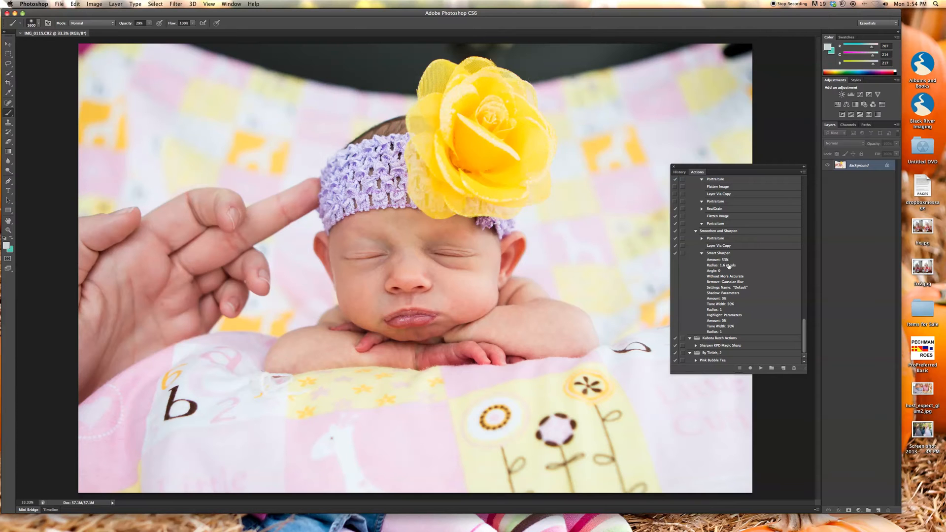
key("bracketleft")
key("bracketleft")
scroll(718, 325, "up", 15)
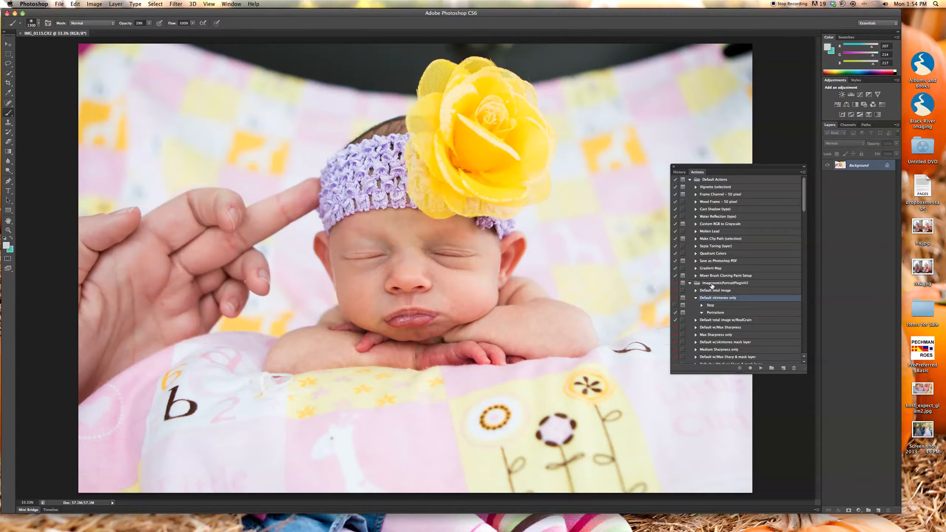
scroll(736, 327, "down", 3)
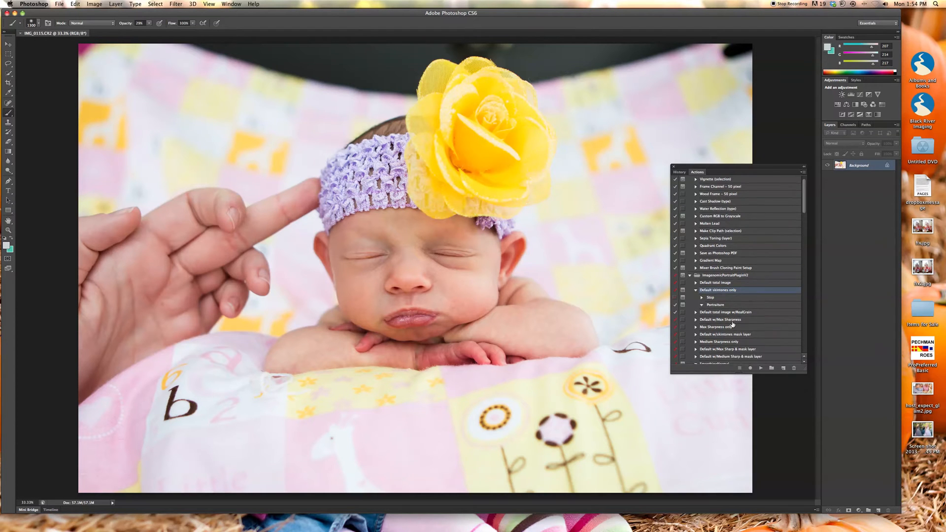
scroll(718, 330, "down", 10)
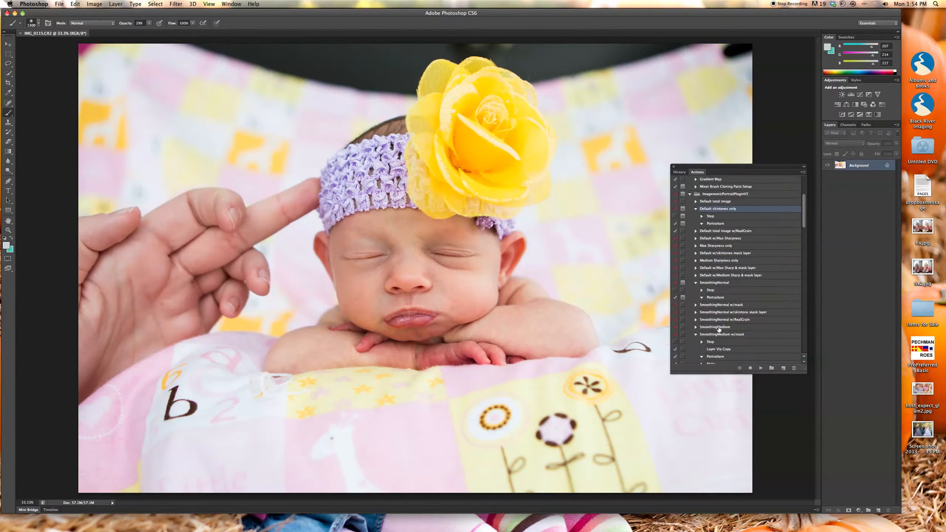
scroll(719, 329, "up", 7)
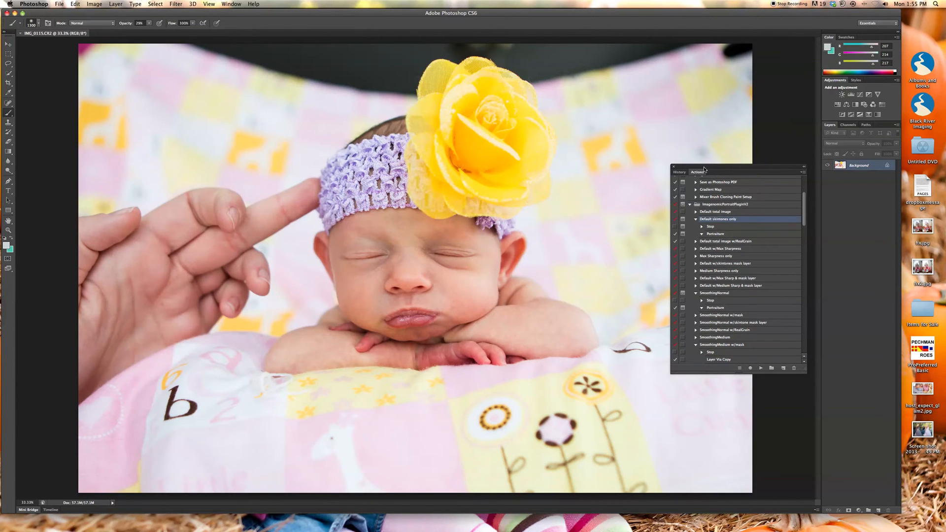
Step: Move the Actions panel farther off the photo and reduce the brush size
left_click_drag(704, 168, 757, 206)
key("bracketleft")
key("bracketleft")
key("bracketleft")
key("bracketleft")
key("bracketleft")
key("bracketleft")
key("bracketleft")
key("bracketleft")
key("bracketleft")
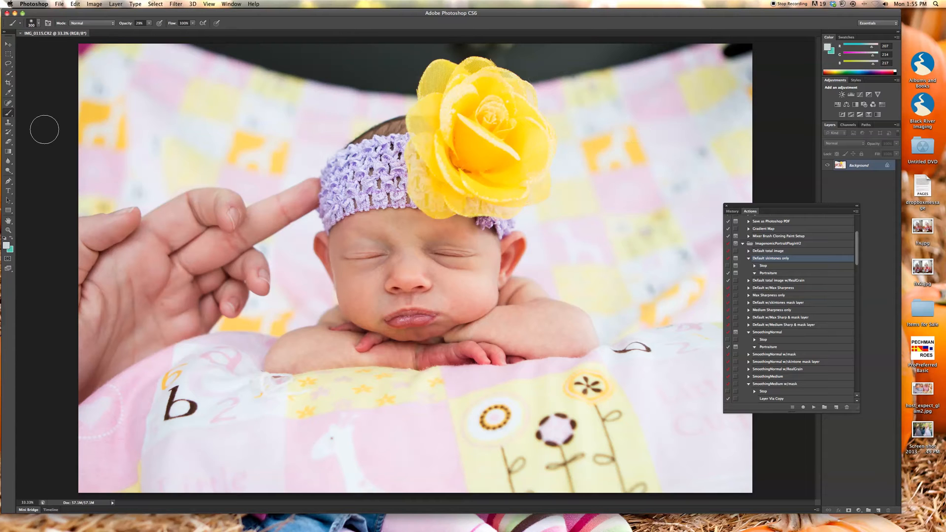
Step: Cover the dark corner at the photo's upper right with blanket texture using the Clone Stamp at 200 px
left_click(8, 123)
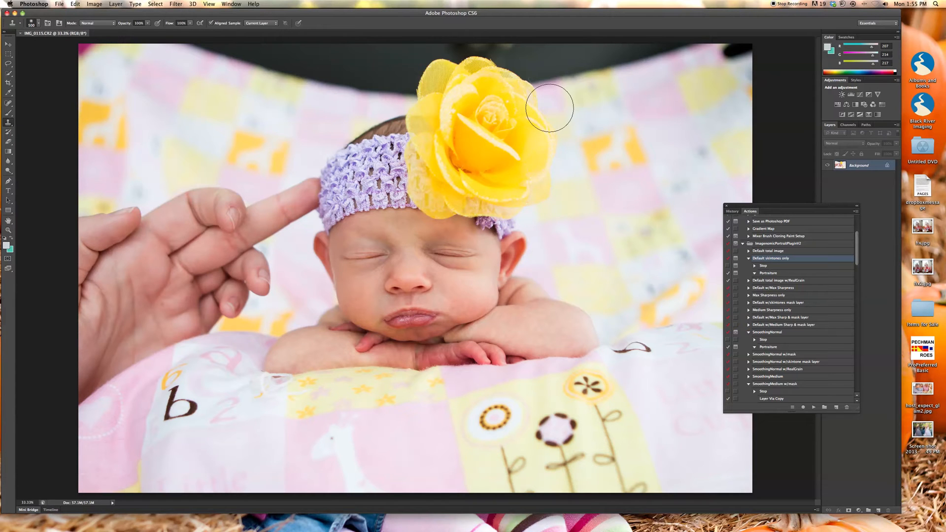
key("bracketleft")
key("bracketleft")
key("bracketleft")
mouse_move(635, 99)
left_mouse_down()
mouse_move(650, 87)
mouse_move(623, 62)
mouse_move(587, 79)
mouse_move(601, 55)
mouse_move(744, 48)
mouse_move(680, 57)
mouse_move(683, 45)
left_mouse_up()
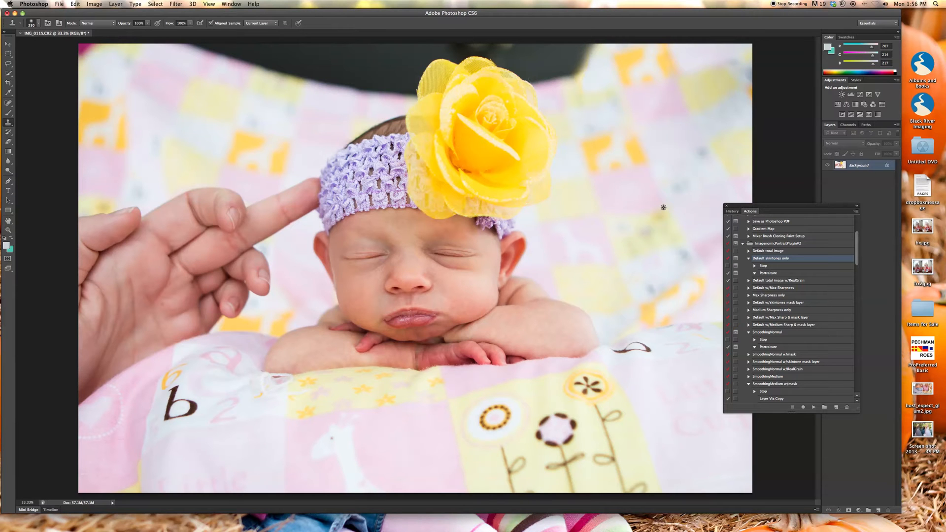
Step: Clone light blanket areas over the dark background to the right of the yellow flower
left_click(602, 214, "alt")
mouse_move(621, 89)
left_mouse_down()
mouse_move(591, 89)
mouse_move(606, 81)
mouse_move(594, 69)
mouse_move(585, 78)
mouse_move(609, 49)
mouse_move(632, 72)
mouse_move(666, 63)
mouse_move(651, 48)
mouse_move(649, 112)
mouse_move(697, 54)
mouse_move(734, 49)
mouse_move(600, 52)
mouse_move(584, 54)
mouse_move(582, 82)
left_mouse_up()
left_click(607, 221, "alt")
mouse_move(537, 41)
left_mouse_down()
mouse_move(564, 80)
mouse_move(568, 57)
mouse_move(544, 67)
mouse_move(548, 38)
mouse_move(528, 37)
mouse_move(550, 75)
mouse_move(521, 46)
mouse_move(533, 62)
left_mouse_up()
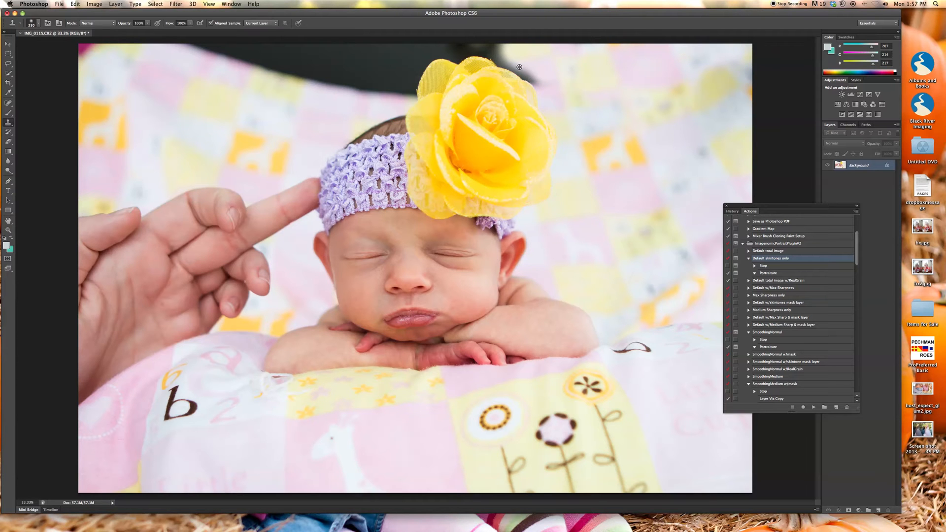
Step: Clone blanket over the dark fringe along the flower's upper-right petals with a smaller Clone Stamp brush
scroll(519, 66, "up", 10)
scroll(519, 66, "down", 5)
key("[")
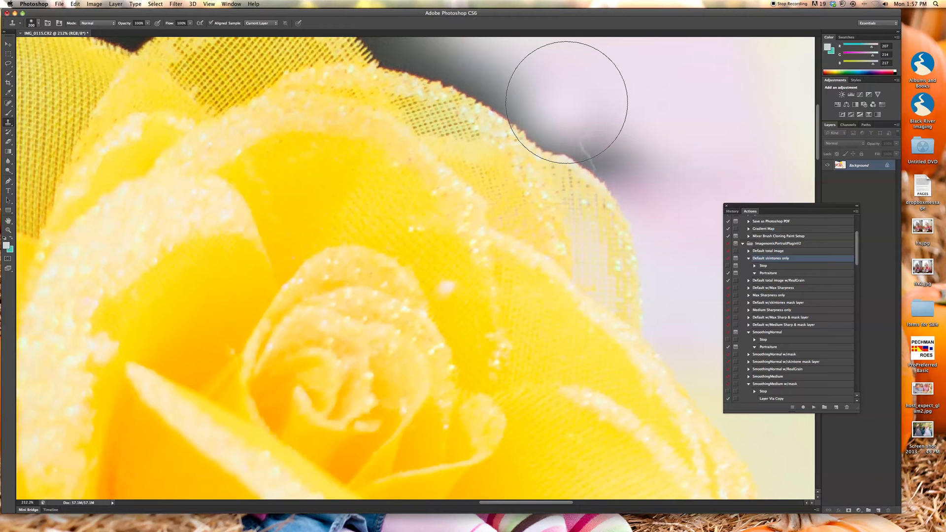
key("bracketleft")
key("bracketleft")
key("bracketleft")
key("bracketright")
key("bracketright")
key("bracketleft")
key("bracketleft")
key("bracketleft")
key("bracketleft")
key("bracketleft")
mouse_move(563, 105)
left_mouse_down()
mouse_move(546, 125)
mouse_move(554, 131)
mouse_move(533, 137)
mouse_move(602, 174)
mouse_move(488, 103)
mouse_move(391, 68)
mouse_move(437, 51)
mouse_move(407, 63)
mouse_move(437, 66)
mouse_move(403, 63)
mouse_move(478, 65)
mouse_move(475, 77)
mouse_move(429, 63)
mouse_move(512, 102)
mouse_move(482, 82)
mouse_move(620, 172)
mouse_move(625, 181)
mouse_move(609, 177)
mouse_move(636, 202)
mouse_move(642, 189)
mouse_move(508, 76)
mouse_move(605, 141)
mouse_move(635, 197)
mouse_move(638, 155)
mouse_move(560, 88)
left_mouse_up()
Step: Continue cloning blanket over the dark background above the flower's upper-right edge, using a brush of about 60 px
key("bracketleft")
key("bracketleft")
key("bracketleft")
key("bracketleft")
key("bracketleft")
key("bracketleft")
key("bracketleft")
key("bracketleft")
key("bracketright")
key("bracketright")
key("bracketright")
key("bracketright")
key("bracketright")
key("bracketright")
key("bracketright")
scroll(530, 86, "up", 5)
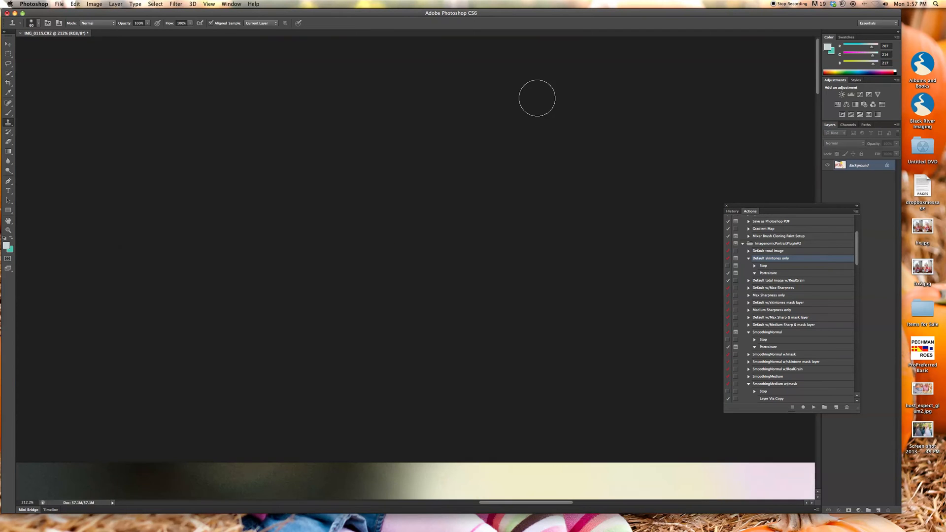
mouse_move(497, 144)
left_mouse_down()
mouse_move(339, 141)
mouse_move(320, 128)
mouse_move(370, 175)
mouse_move(327, 132)
mouse_move(292, 120)
mouse_move(338, 140)
mouse_move(309, 127)
mouse_move(368, 179)
mouse_move(389, 169)
mouse_move(304, 109)
mouse_move(425, 157)
mouse_move(325, 105)
mouse_move(297, 68)
mouse_move(320, 48)
mouse_move(306, 48)
mouse_move(395, 59)
mouse_move(418, 79)
mouse_move(277, 92)
mouse_move(282, 105)
mouse_move(308, 99)
mouse_move(418, 136)
left_mouse_up()
Step: Clean up the dark fringe beside the flower's top mesh petal with a fine Clone Stamp brush
key("bracketleft")
key("bracketleft")
key("bracketleft")
key("bracketright")
key("bracketright")
key("bracketright")
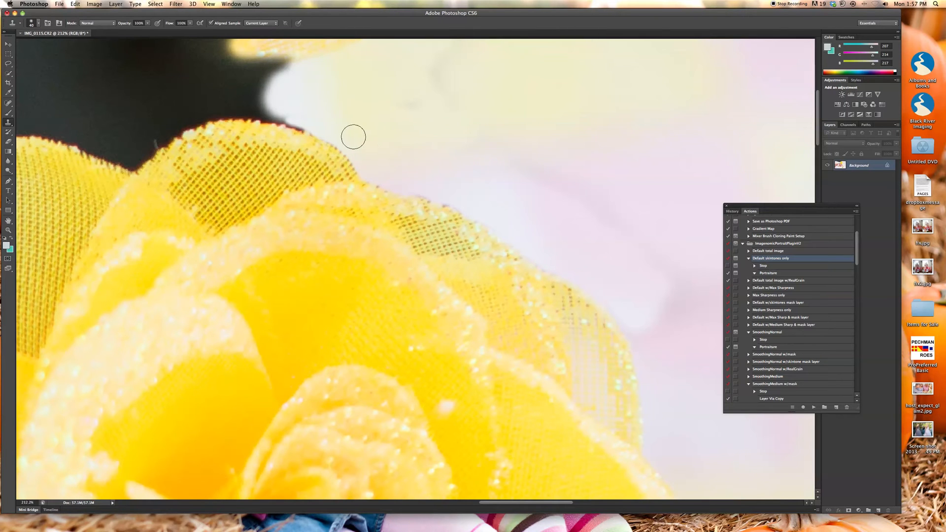
key("bracketleft")
key("bracketleft")
key("bracketleft")
mouse_move(267, 99)
left_mouse_down()
mouse_move(264, 119)
mouse_move(308, 130)
left_mouse_up()
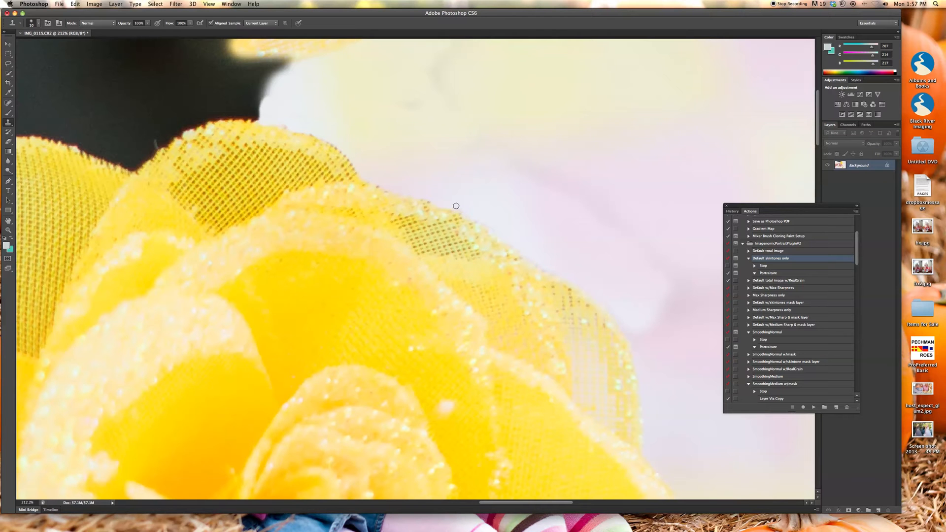
Step: Clone blanket into the dark background directly above the flower with a 100 px brush
key("bracketright")
key("bracketright")
key("bracketright")
key("bracketright")
key("bracketright")
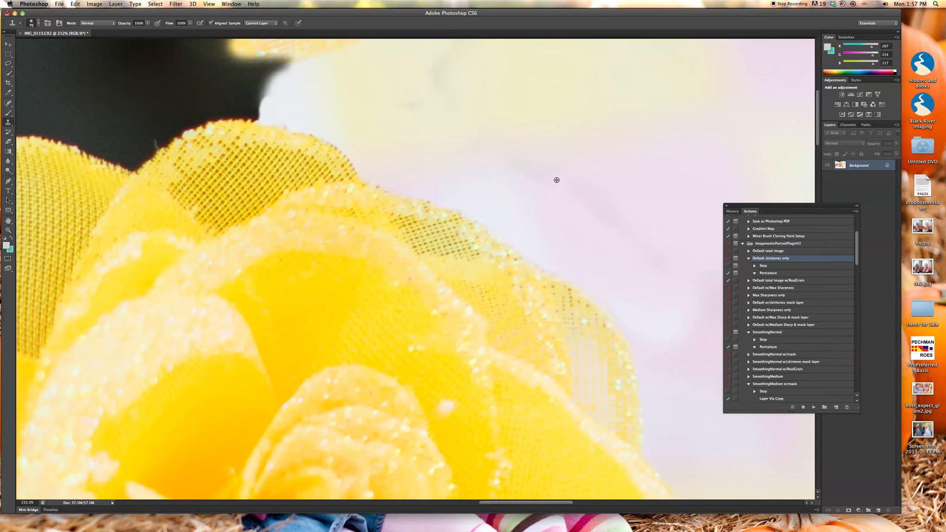
scroll(555, 177, "down", 10)
scroll(467, 237, "up", 3)
scroll(467, 237, "down", 2)
scroll(479, 225, "up", 3)
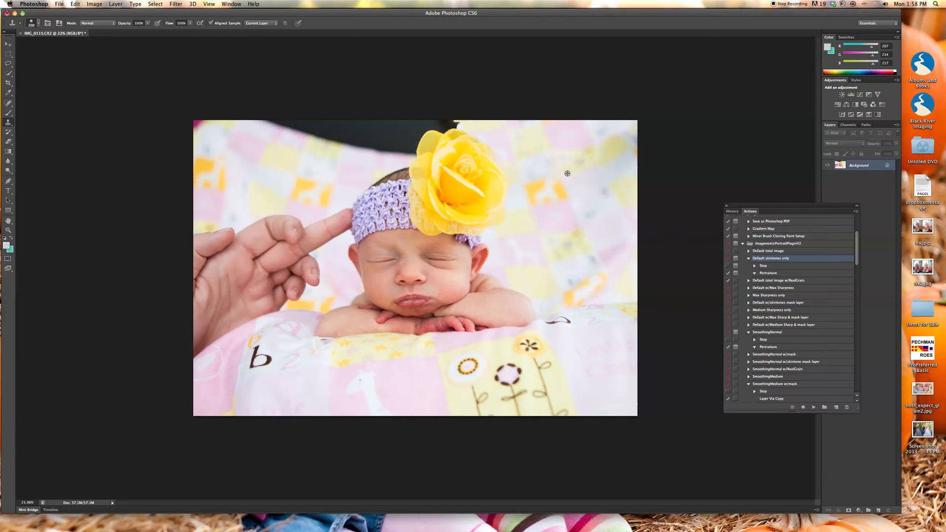
key("bracketleft")
key("bracketleft")
key("bracketleft")
key("bracketleft")
left_click_drag(426, 131, 423, 120)
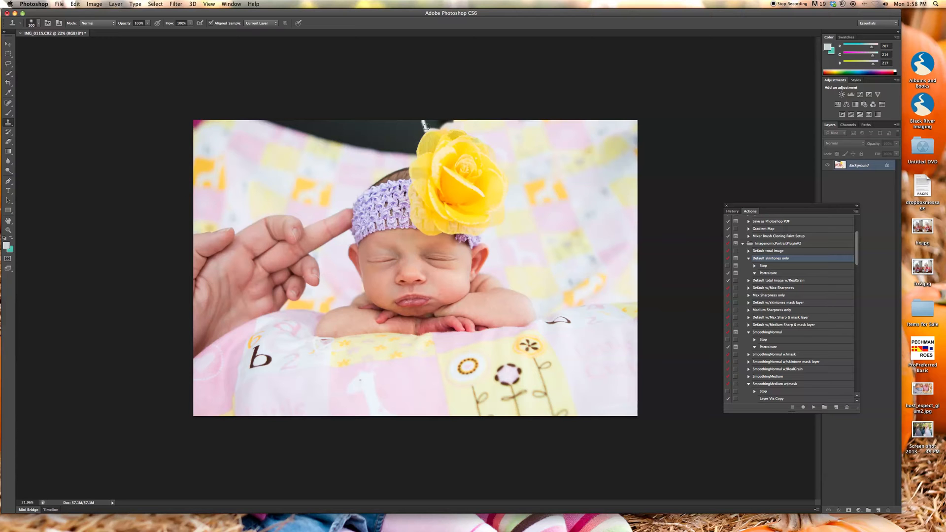
Step: Cover the remaining dark background above the flower's left petals with cloned blanket
key("bracketleft")
key("bracketleft")
mouse_move(416, 147)
left_mouse_down()
mouse_move(415, 156)
mouse_move(418, 125)
left_mouse_up()
key("bracketright")
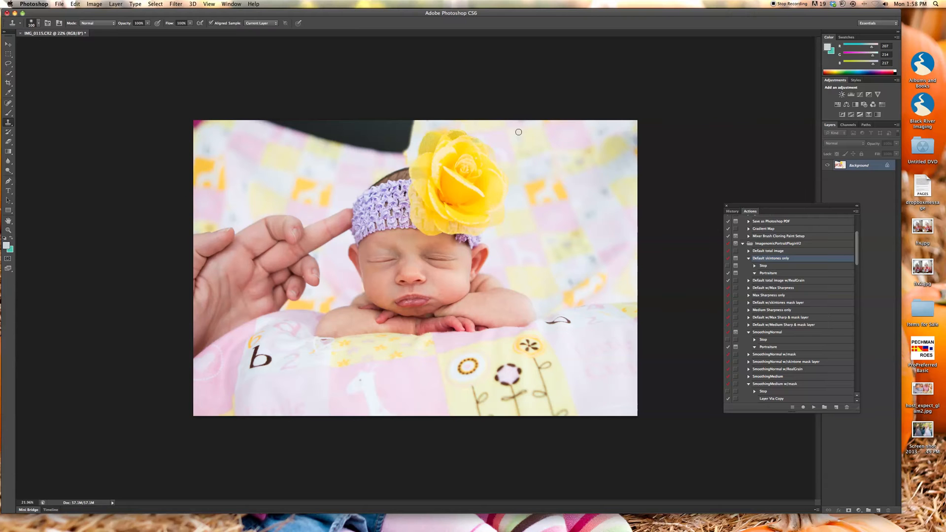
key("bracketright")
key("bracketright")
Step: Copy a rectangular area of the photo from its centre to the right edge, down to the baby's arms, onto a new layer
left_click(7, 54)
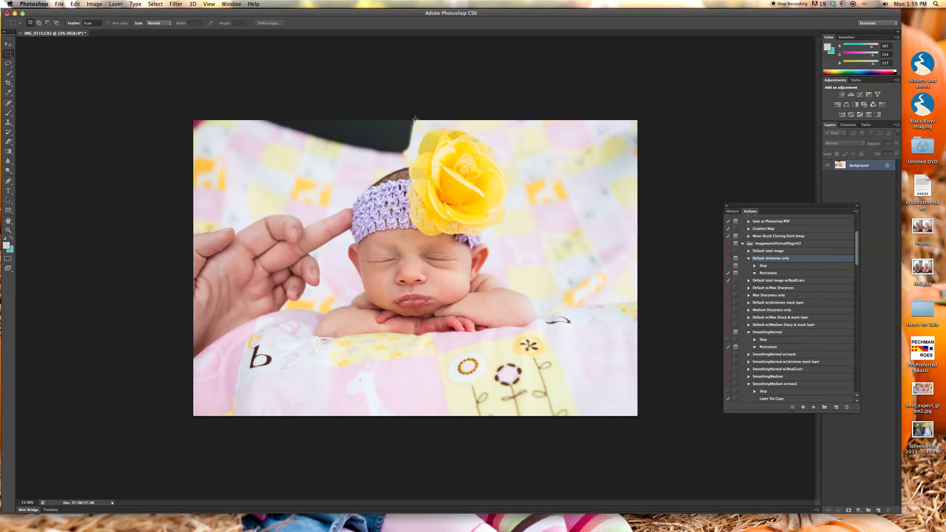
left_click_drag(415, 116, 647, 331)
key("super+j")
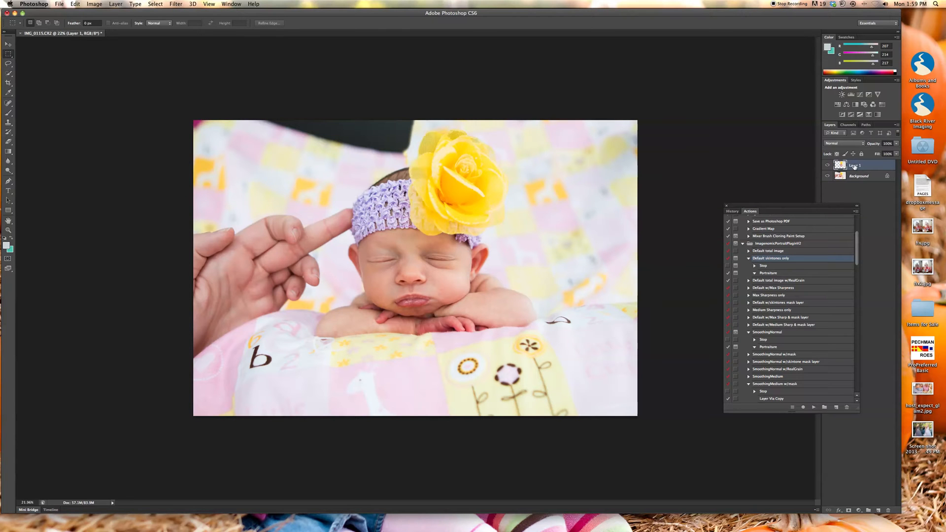
Step: Flip the copied layer horizontally onto the photo's left half and stretch it slightly downward to cover the adult hand
left_click(8, 44)
left_click(638, 226)
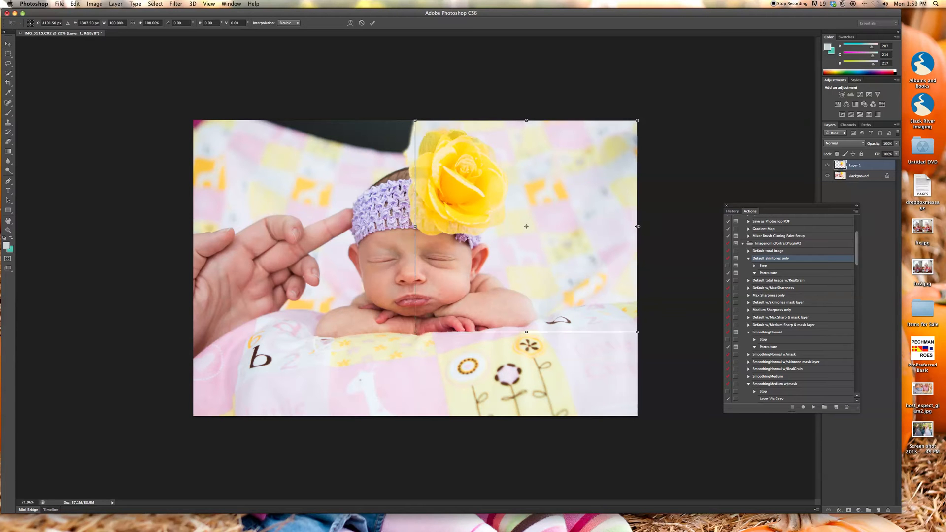
left_click_drag(637, 226, 192, 232)
left_click_drag(302, 329, 301, 351)
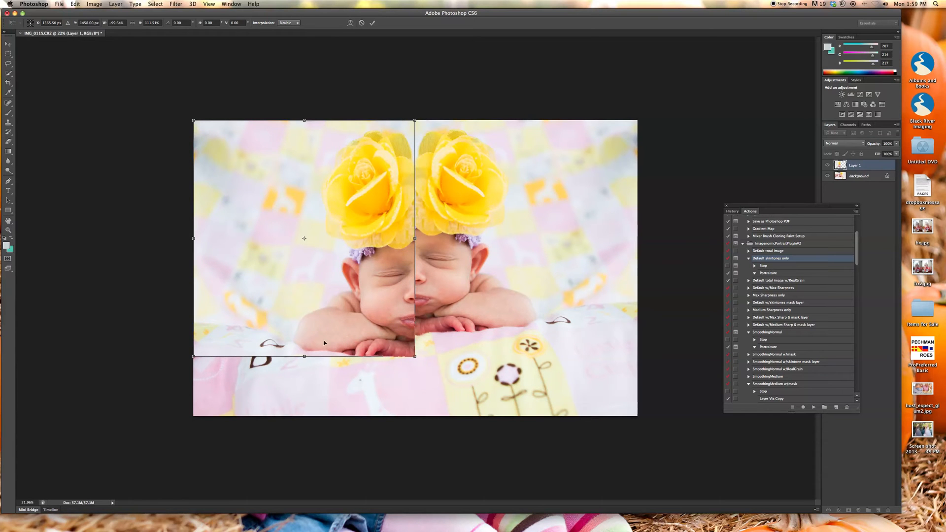
key("Return")
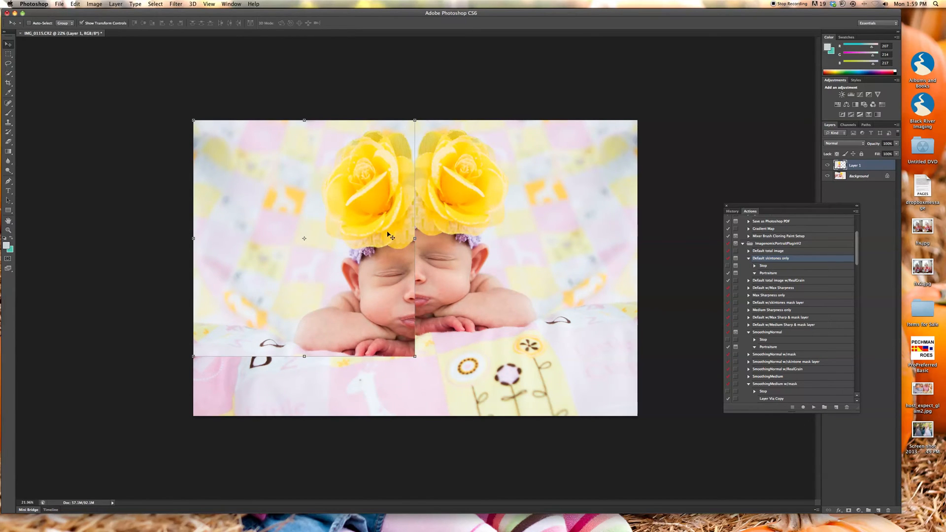
Step: Erase the mirrored flower, headband and upper face from the copied layer with a smaller Eraser brush
left_click(8, 142)
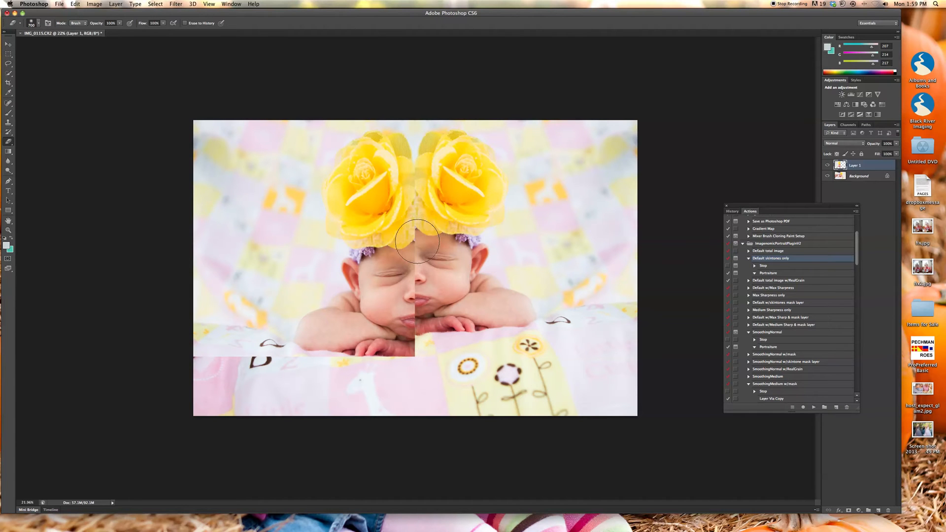
key("bracketleft")
mouse_move(403, 147)
left_mouse_down()
mouse_move(347, 155)
mouse_move(346, 195)
mouse_move(371, 165)
mouse_move(424, 167)
mouse_move(346, 161)
mouse_move(328, 190)
mouse_move(328, 214)
mouse_move(359, 232)
mouse_move(358, 206)
mouse_move(382, 170)
mouse_move(382, 183)
mouse_move(394, 175)
mouse_move(384, 197)
mouse_move(402, 204)
mouse_move(405, 194)
mouse_move(407, 205)
mouse_move(390, 225)
left_mouse_up()
mouse_move(378, 270)
left_mouse_down()
mouse_move(359, 279)
mouse_move(346, 265)
mouse_move(364, 298)
mouse_move(380, 298)
mouse_move(396, 289)
mouse_move(383, 238)
left_mouse_up()
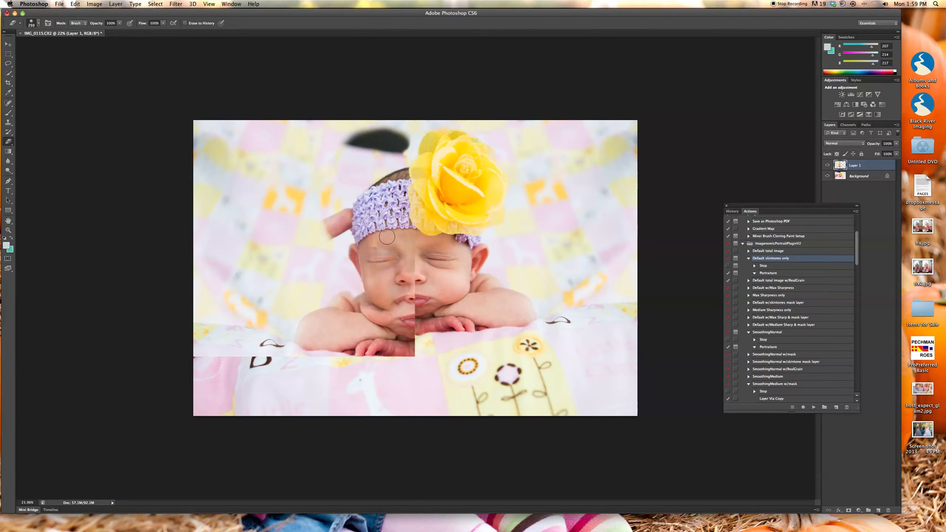
Step: Erase the mirrored arms and lower blanket with a 600 px brush, undoing the last stroke near the photo's lower-left corner
key("bracketright")
key("bracketright")
key("bracketright")
key("bracketright")
mouse_move(407, 297)
left_mouse_down()
mouse_move(403, 327)
mouse_move(343, 363)
mouse_move(335, 327)
mouse_move(344, 312)
mouse_move(274, 359)
mouse_move(205, 354)
mouse_move(212, 363)
left_mouse_up()
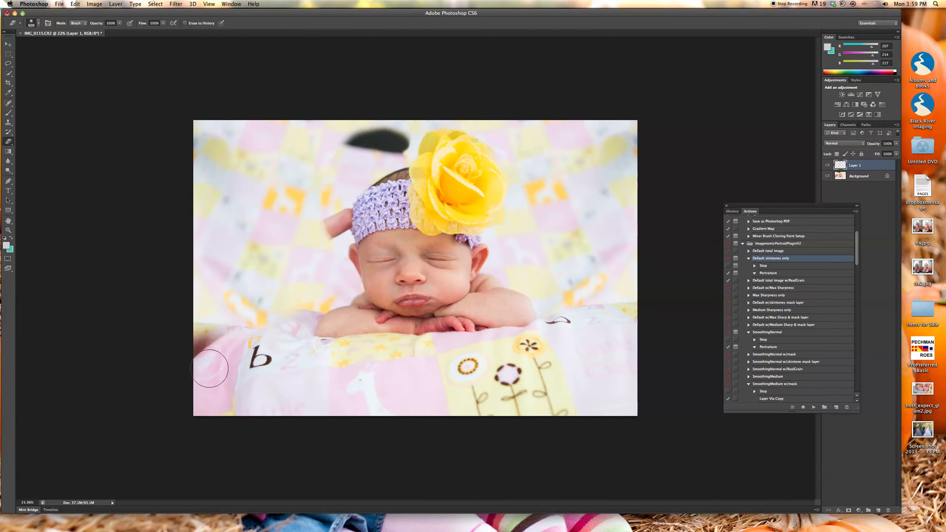
key("super+z")
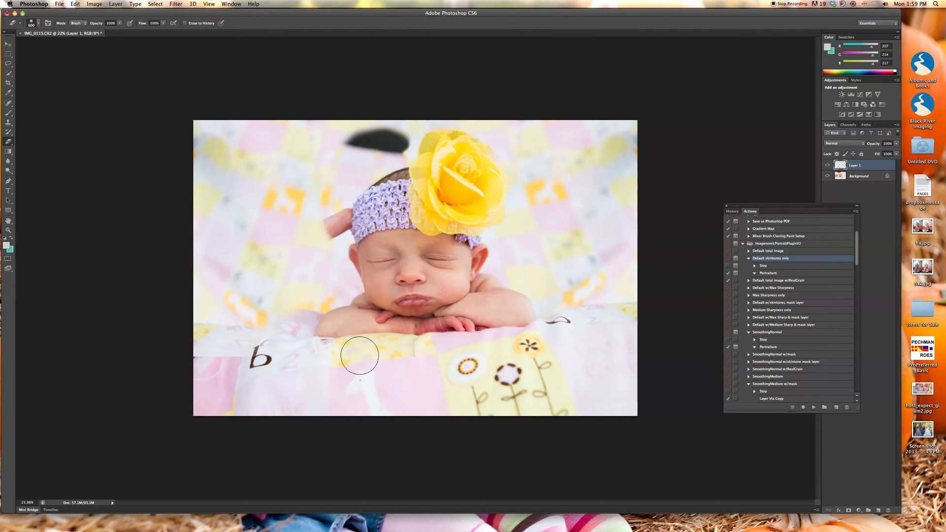
Step: Refine the erased blanket edge with a smaller brush, temporarily lowering the layer opacity to 68% and restoring it to 100%
key("bracketleft")
key("bracketleft")
key("bracketleft")
key("bracketleft")
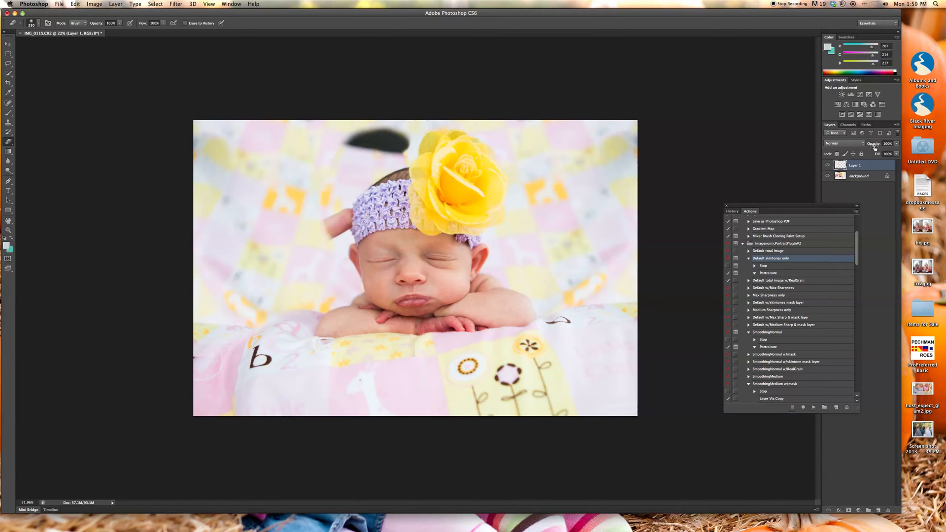
left_click(896, 144)
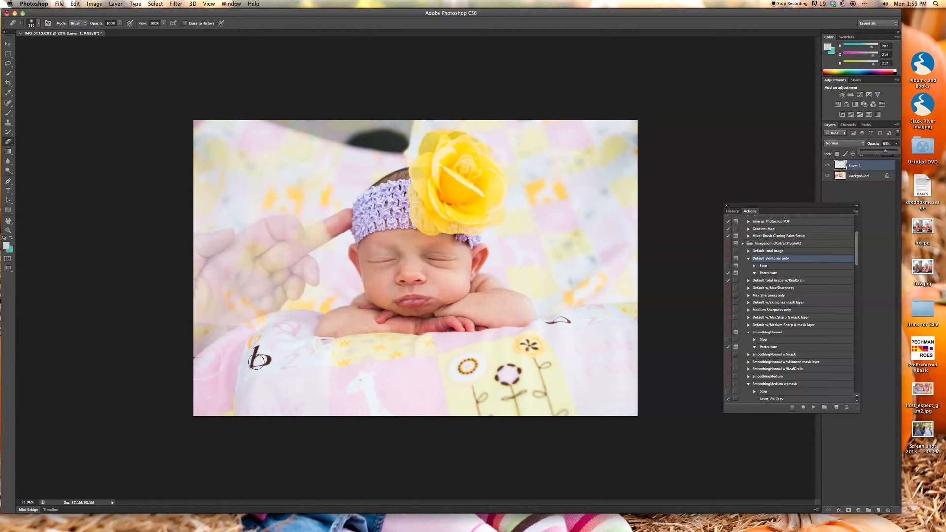
left_click(241, 346)
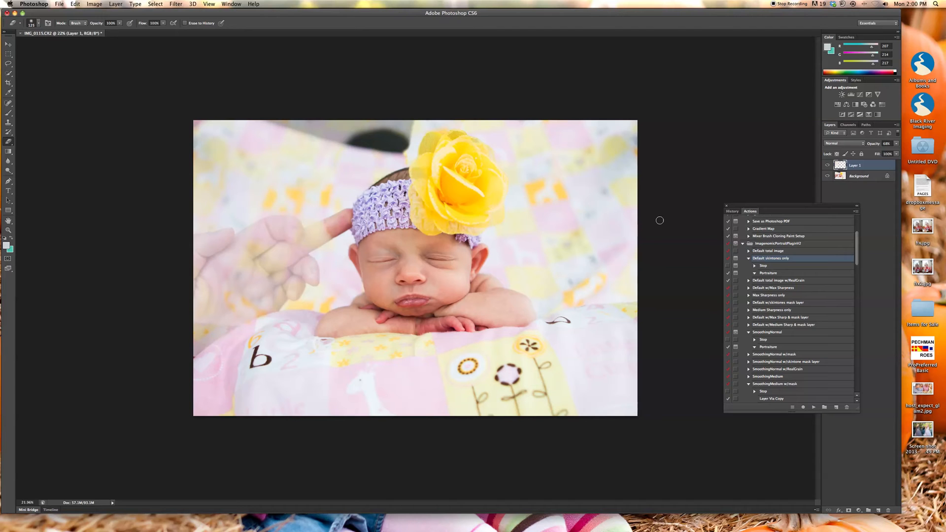
left_click(896, 143)
left_click_drag(881, 151, 903, 153)
Step: Clone blanket texture over the leftover fingertip beside the headband with the Clone Stamp
key("bracketright")
key("bracketright")
key("bracketright")
key("bracketright")
key("bracketright")
left_click(8, 123)
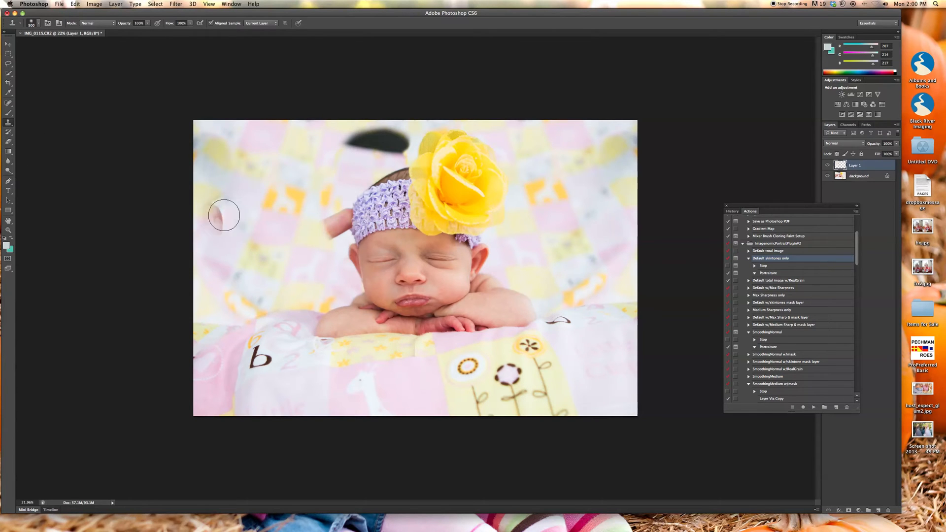
left_click(237, 268, "alt")
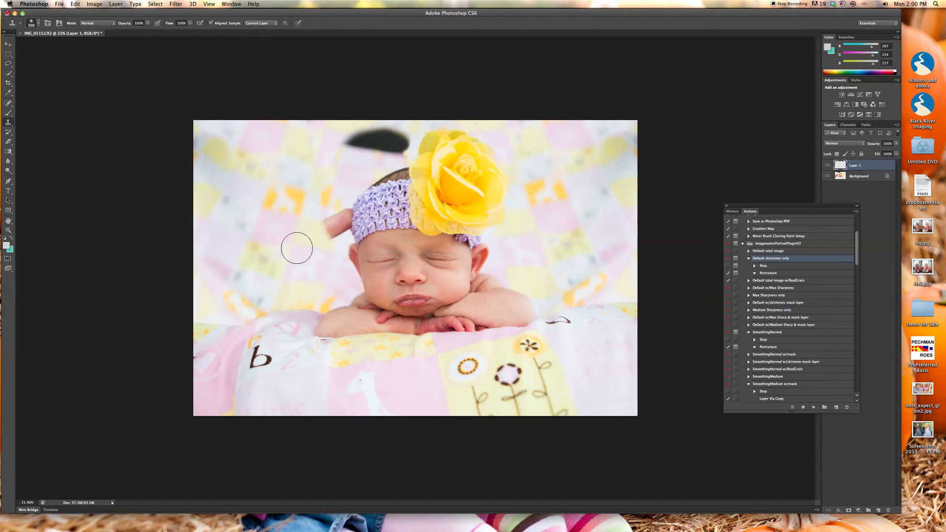
key("bracketleft")
key("bracketleft")
key("bracketleft")
key("bracketleft")
key("bracketleft")
key("bracketleft")
mouse_move(327, 243)
left_mouse_down()
mouse_move(324, 225)
mouse_move(336, 227)
left_mouse_up()
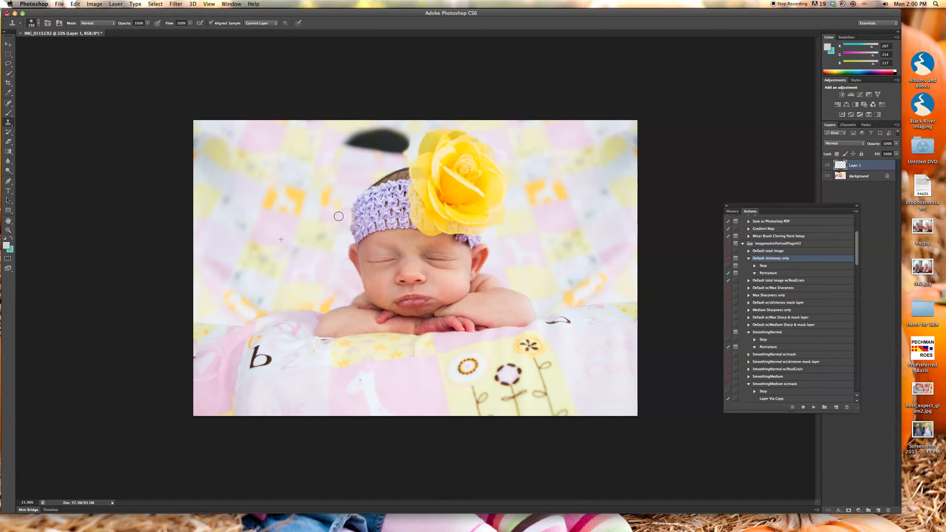
Step: Clone blanket over the area beside the headband and the dark patch above the baby's head with a 300 px brush
key("bracketleft")
key("bracketleft")
key("bracketleft")
key("bracketright")
key("bracketright")
key("bracketright")
key("bracketright")
key("bracketright")
key("bracketright")
key("bracketright")
key("bracketright")
key("bracketright")
key("bracketright")
key("bracketright")
key("bracketright")
key("bracketright")
key("bracketright")
left_click_drag(333, 203, 327, 192)
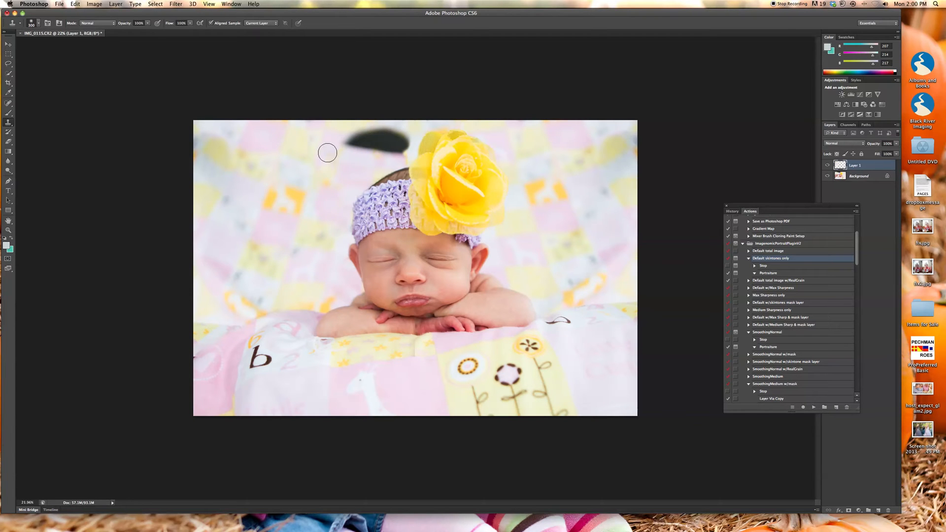
mouse_move(345, 143)
left_mouse_down()
mouse_move(399, 147)
mouse_move(389, 136)
mouse_move(357, 136)
mouse_move(377, 130)
mouse_move(404, 140)
mouse_move(395, 154)
left_mouse_up()
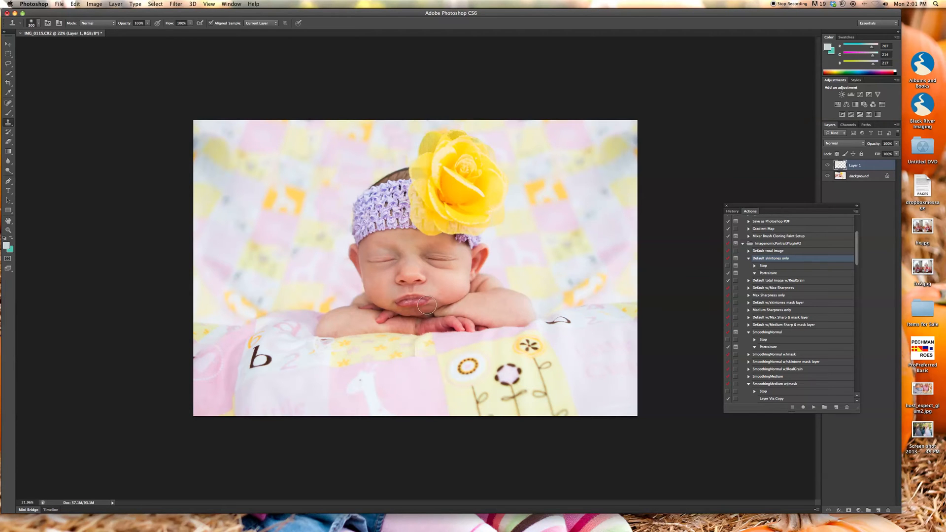
Step: Lasso the baby's reddish hand beneath the chin with a 40 px feather and add a Selective Color adjustment layer for it
left_click(6, 64)
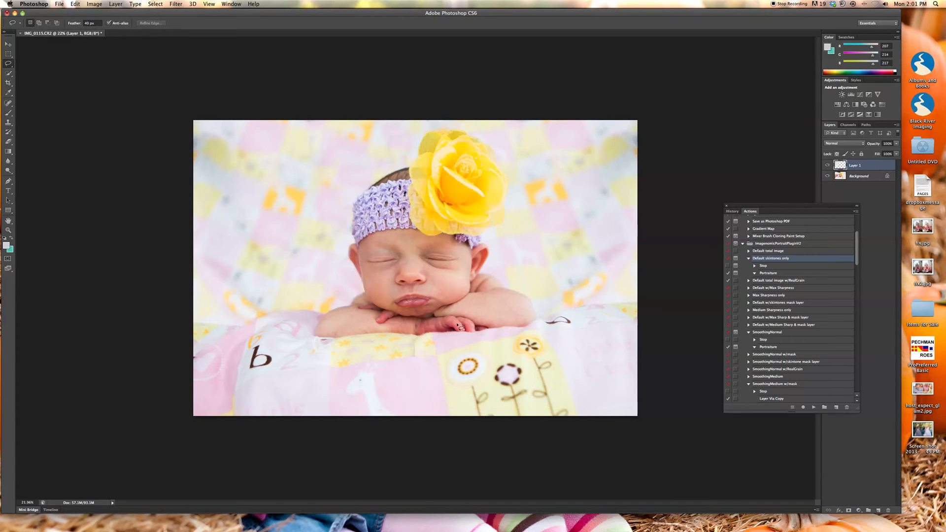
left_click(8, 64)
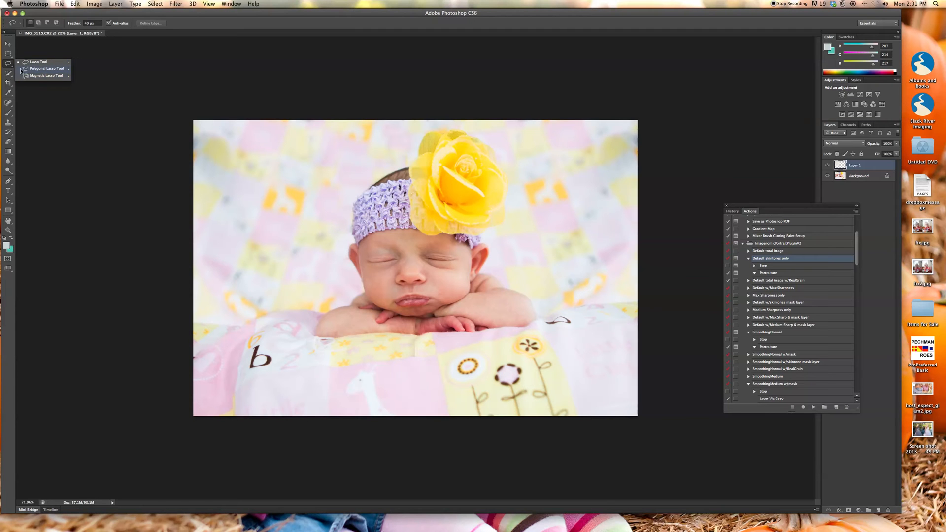
left_click(8, 65)
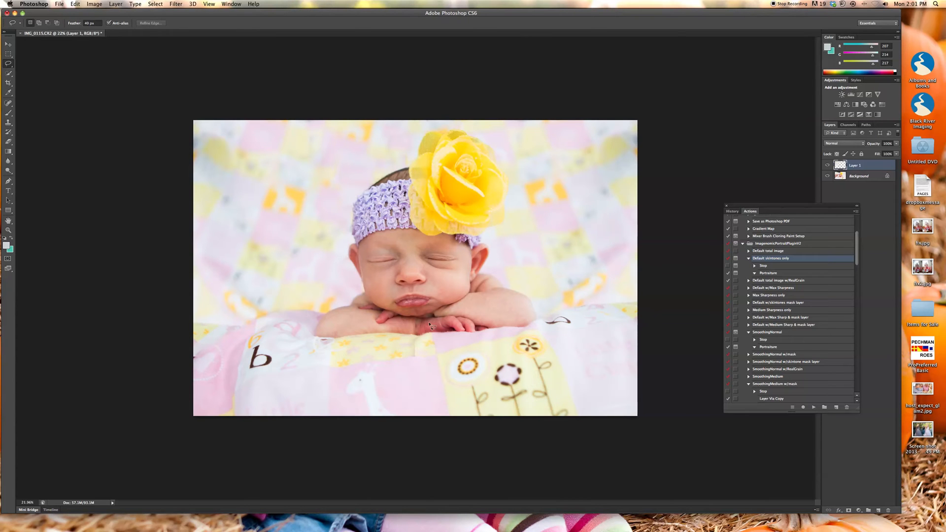
mouse_move(416, 336)
left_mouse_down()
mouse_move(485, 329)
mouse_move(452, 319)
mouse_move(418, 329)
left_mouse_up()
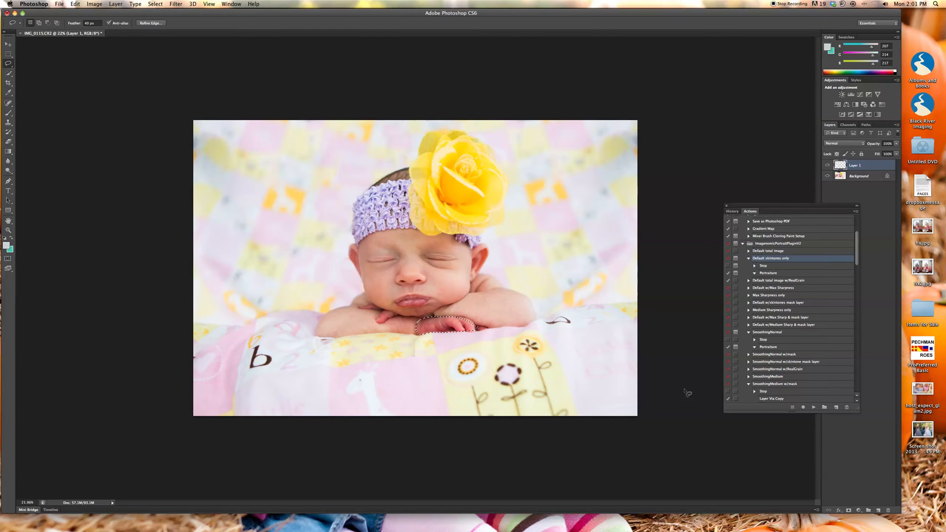
left_click(858, 511)
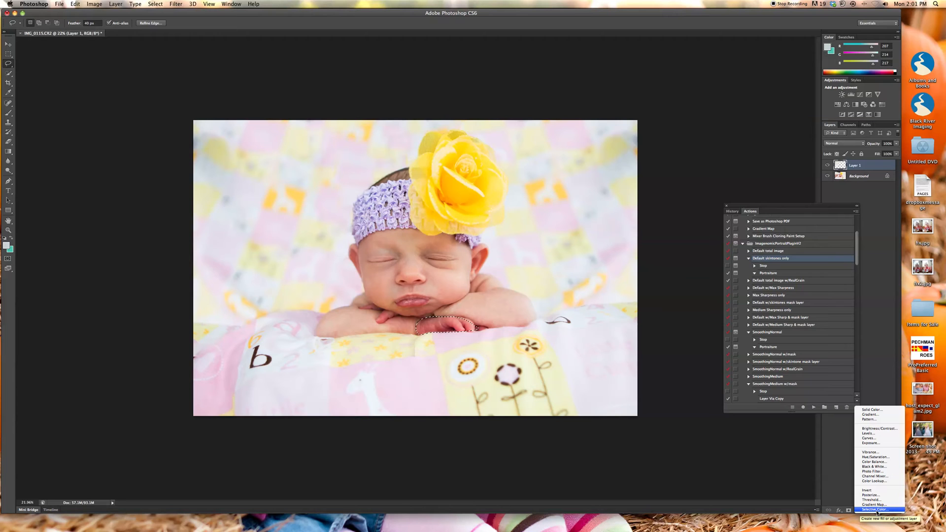
left_click(876, 510)
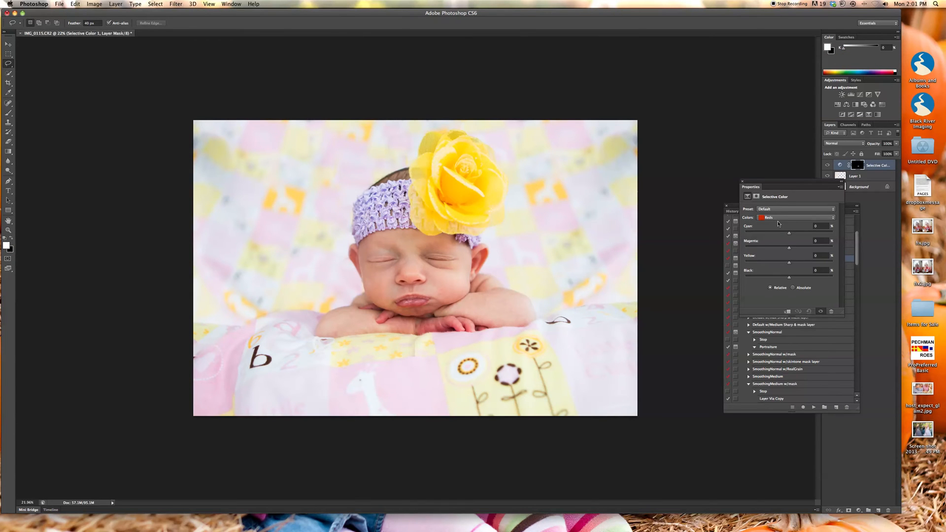
Step: Set the Reds in the Selective Color adjustment to Cyan -56, Magenta -74, Yellow -35 and Black +4
left_click_drag(788, 186, 748, 72)
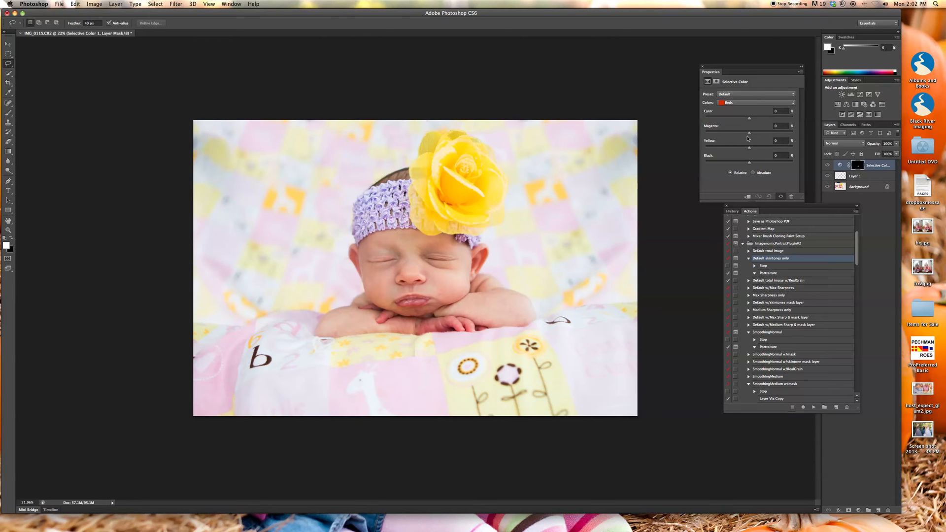
left_click_drag(749, 134, 721, 135)
left_click_drag(748, 118, 720, 136)
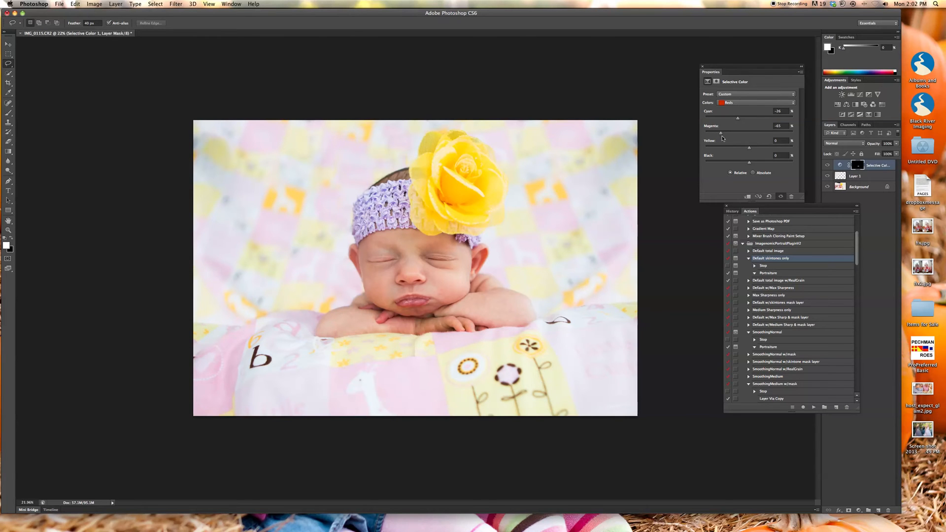
left_click_drag(748, 148, 730, 121)
left_click_drag(743, 151, 723, 118)
mouse_move(748, 162)
left_mouse_down()
mouse_move(738, 164)
mouse_move(759, 164)
mouse_move(753, 164)
left_mouse_up()
Step: Paint white on the Selective Color mask around the baby's other hand and chin, varying the brush size
left_click(8, 114)
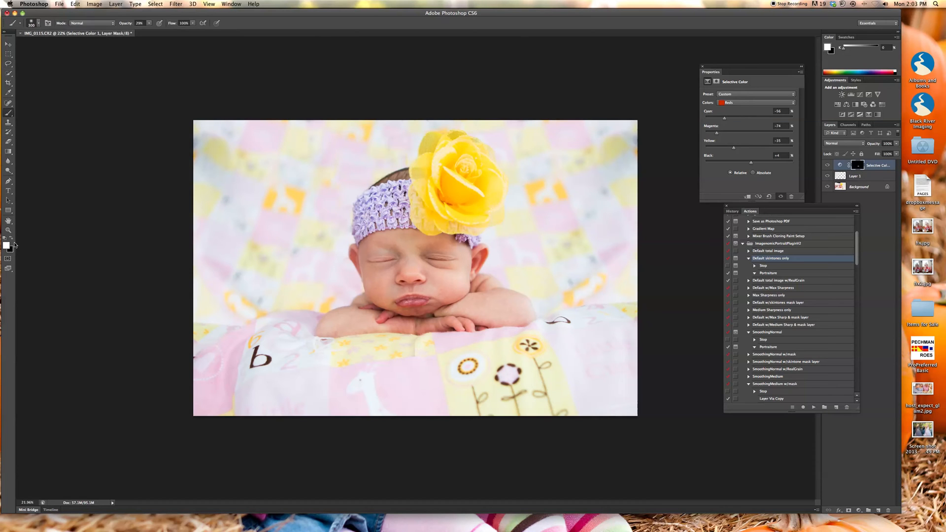
key("bracketleft")
key("bracketleft")
key("bracketleft")
key("bracketleft")
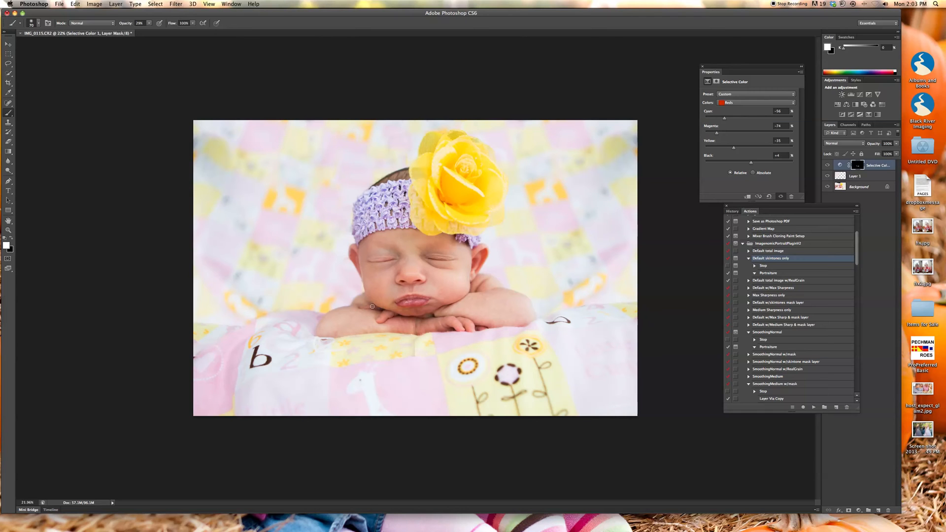
key("bracketright")
key("bracketright")
key("bracketright")
key("bracketright")
key("bracketright")
key("bracketright")
key("bracketright")
key("bracketleft")
key("bracketleft")
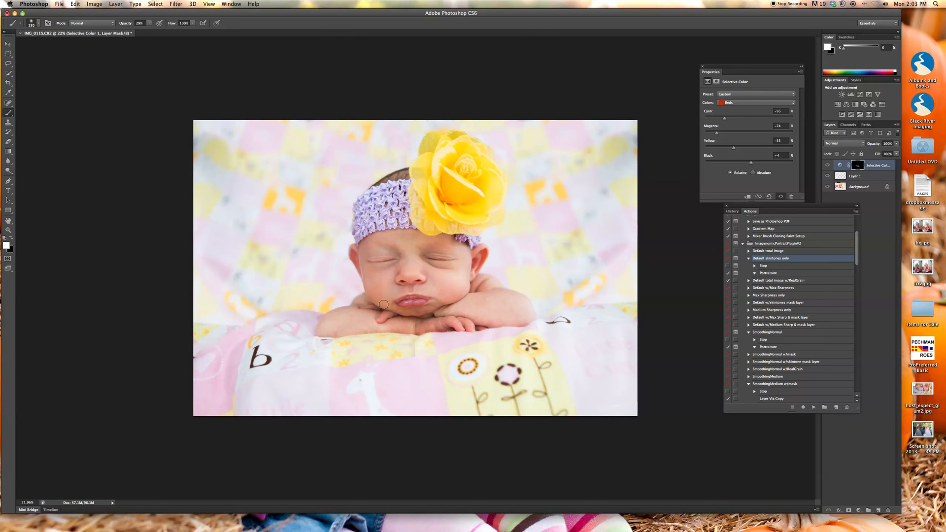
key("bracketright")
key("bracketright")
Step: Lasso the baby's bright forearm below the flower on the Background layer and add a Brightness/Contrast adjustment with Brightness -11
left_click(862, 187)
left_click(8, 171)
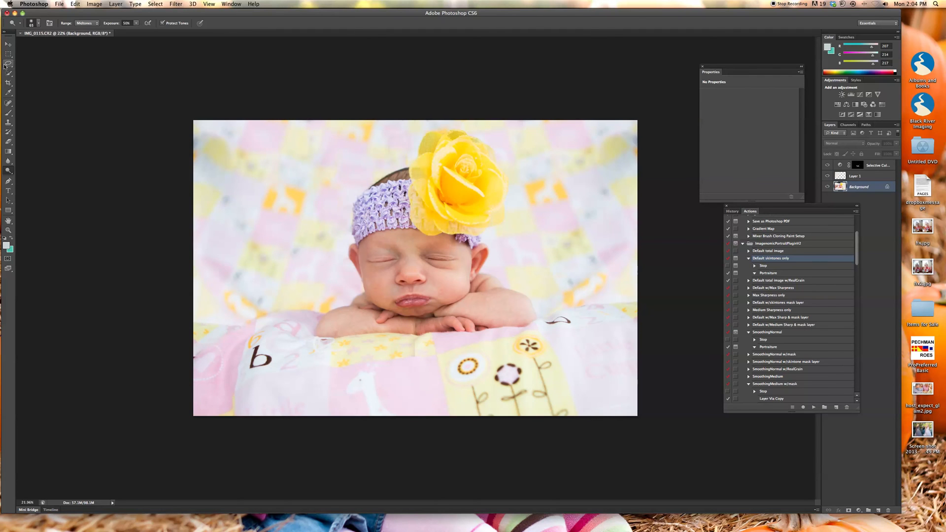
key("l")
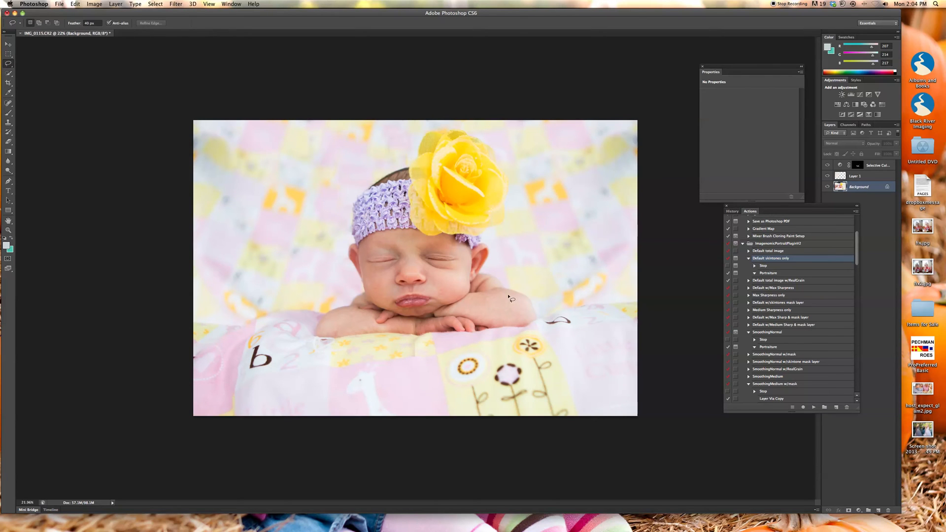
mouse_move(507, 294)
left_mouse_down()
mouse_move(458, 301)
mouse_move(446, 315)
mouse_move(522, 326)
mouse_move(534, 314)
mouse_move(503, 295)
left_mouse_up()
left_click(859, 511)
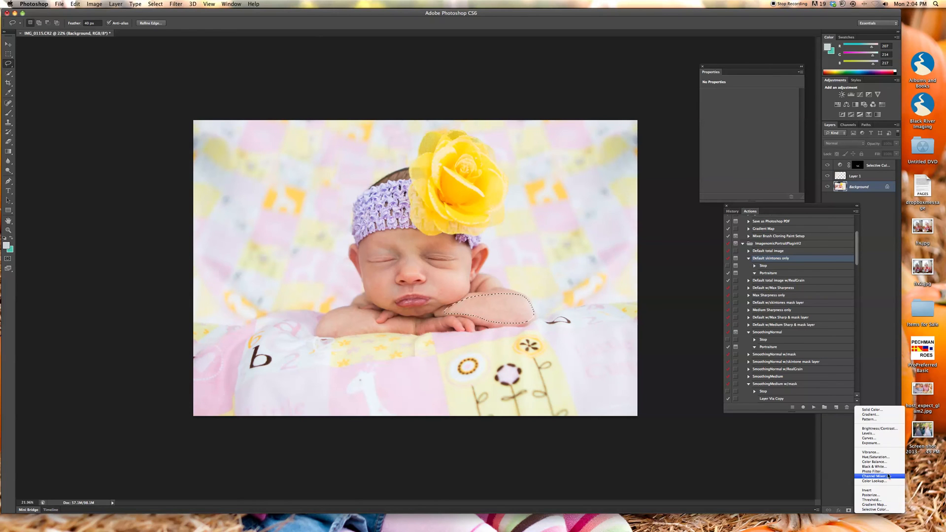
left_click(879, 428)
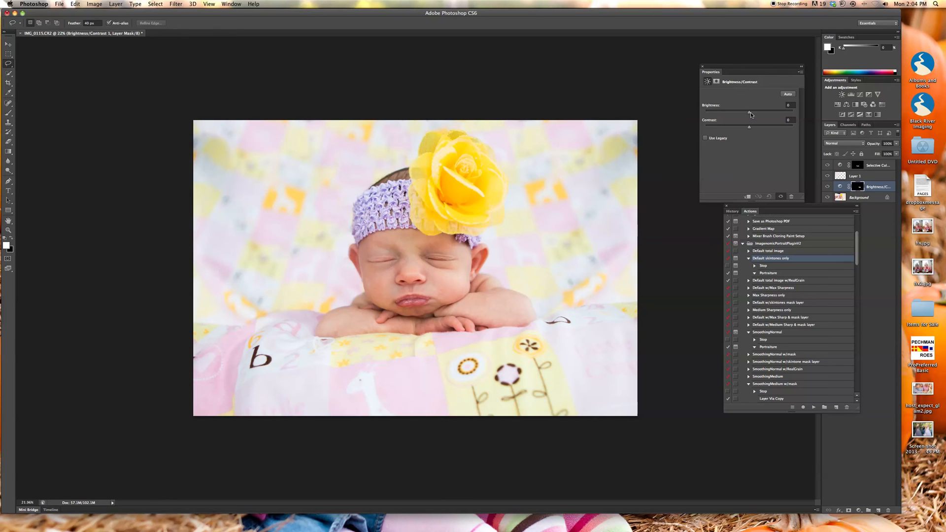
left_click_drag(749, 114, 746, 114)
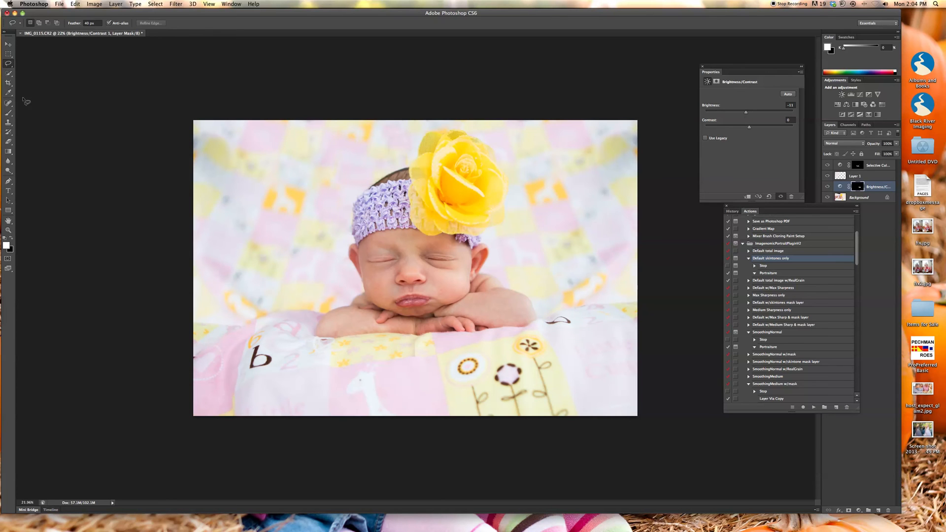
Step: Paint white on the Brightness/Contrast mask over both of the baby's forearms with a 200 px brush
left_click(5, 113)
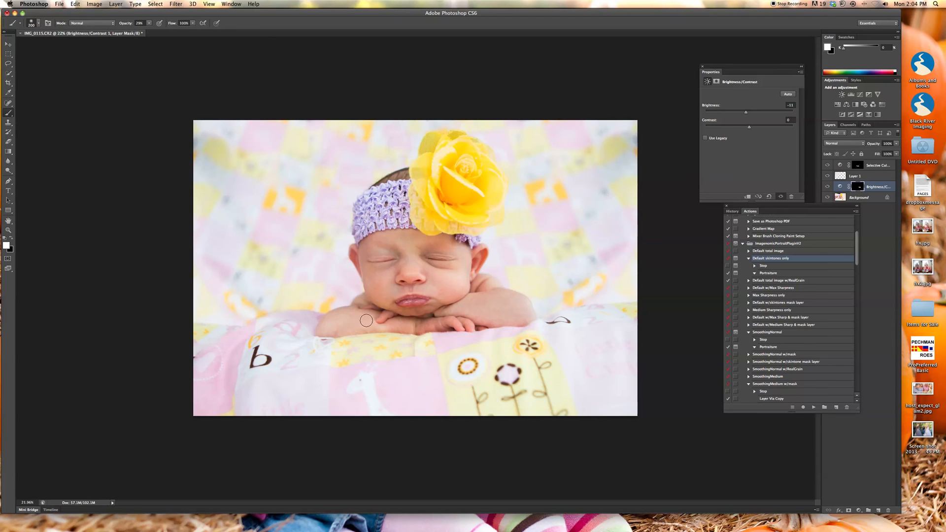
mouse_move(330, 326)
left_mouse_down()
mouse_move(367, 325)
mouse_move(331, 326)
mouse_move(356, 309)
mouse_move(326, 330)
mouse_move(374, 326)
mouse_move(342, 325)
mouse_move(375, 316)
mouse_move(343, 325)
left_mouse_up()
mouse_move(494, 302)
left_mouse_down()
mouse_move(464, 305)
mouse_move(518, 309)
mouse_move(494, 312)
left_mouse_up()
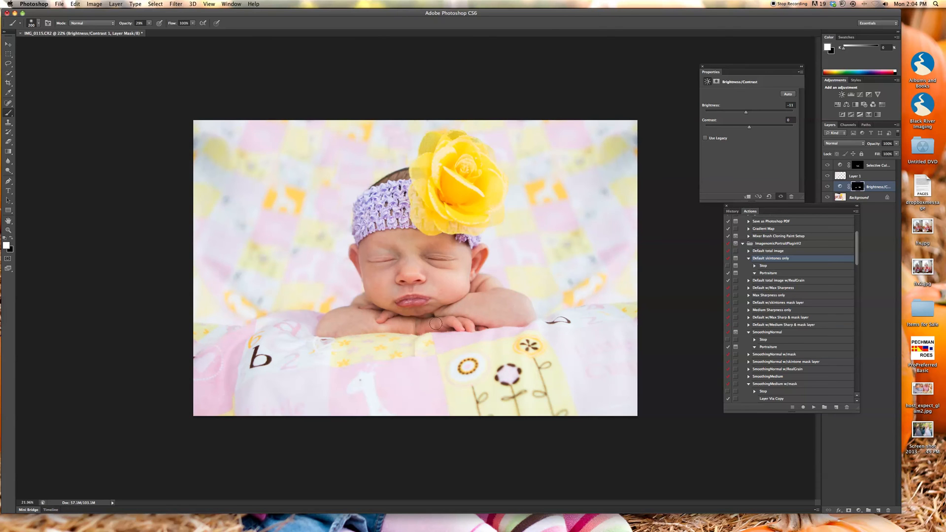
Step: Brush one more white stroke on the Brightness/Contrast mask over the baby's forearm on the side opposite the flower
mouse_move(345, 318)
left_mouse_down()
mouse_move(331, 325)
mouse_move(369, 315)
mouse_move(384, 326)
mouse_move(368, 328)
left_mouse_up()
left_click(858, 512)
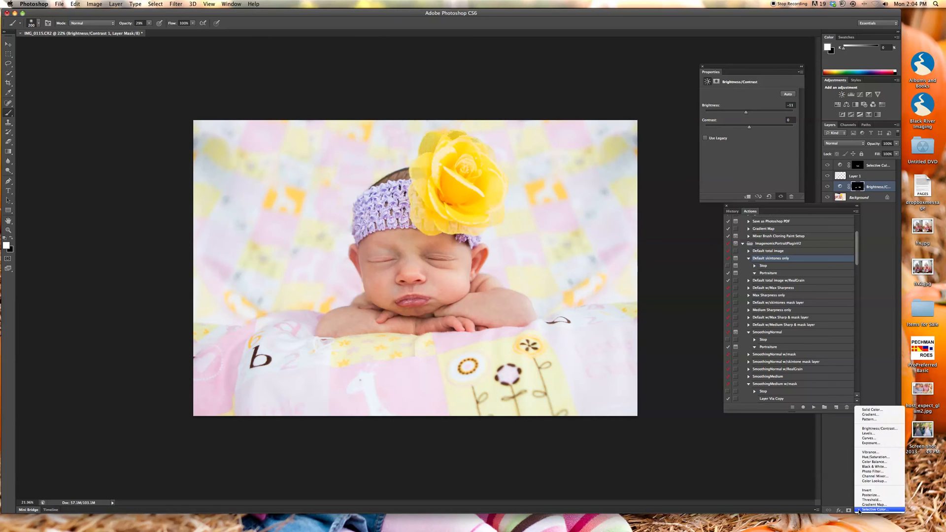
left_click(885, 429)
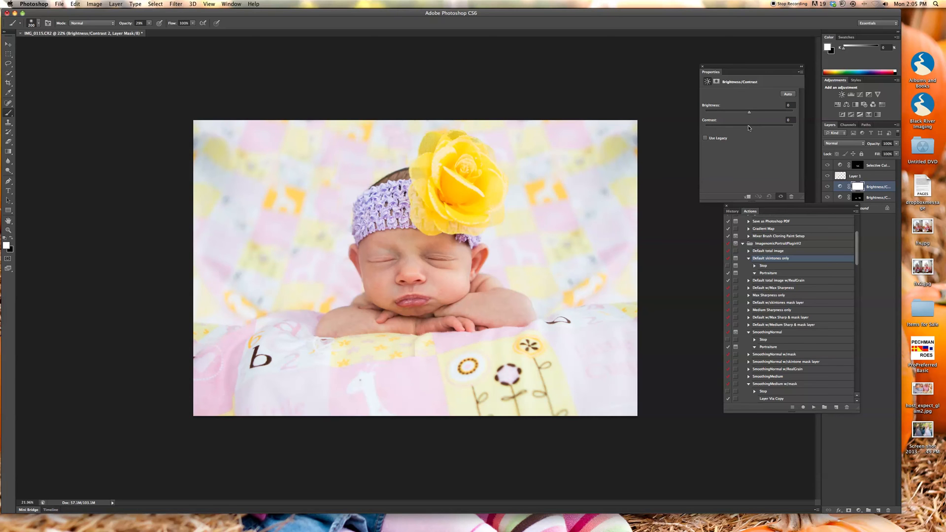
mouse_move(749, 127)
left_mouse_down()
mouse_move(763, 126)
mouse_move(716, 127)
mouse_move(749, 129)
left_mouse_up()
left_click(703, 69)
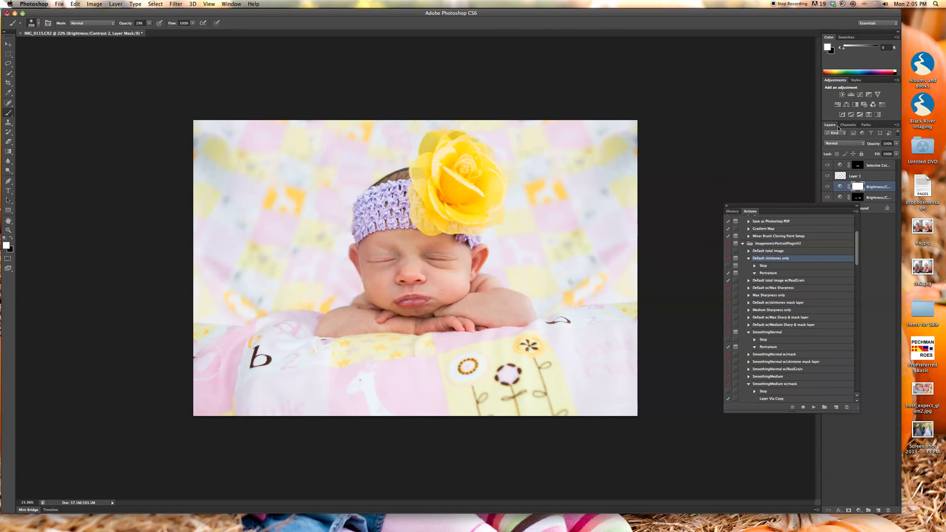
key("Delete")
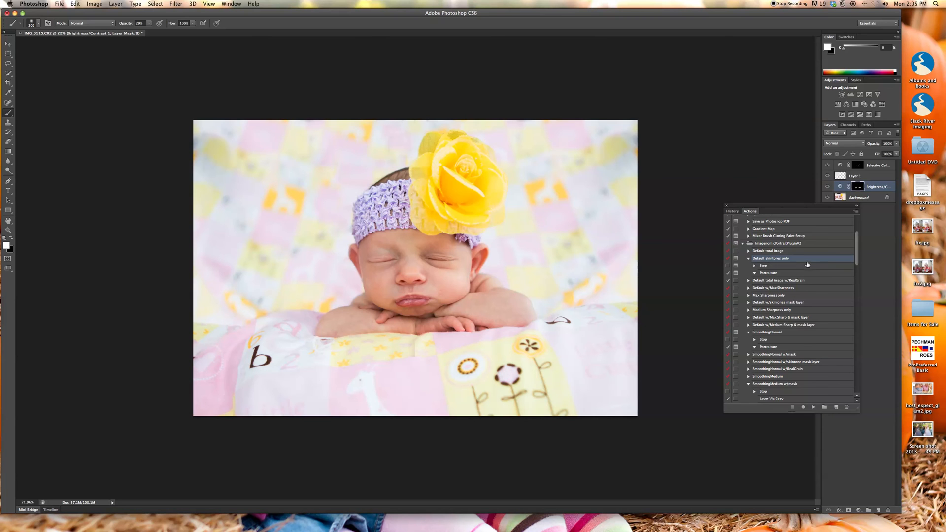
Step: Try to run the Default skintones only action from the ImagenomicPortraitPluginV2 set on the photo
left_click(814, 407)
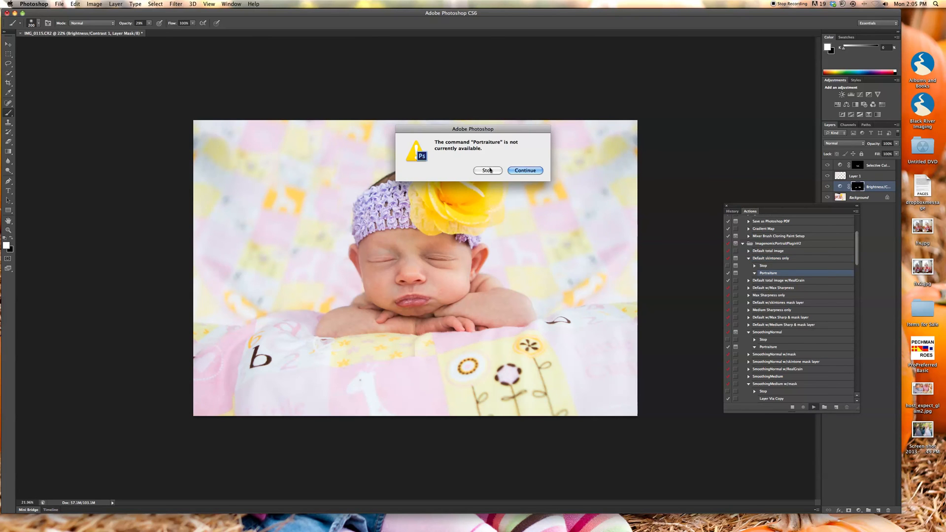
left_click(521, 171)
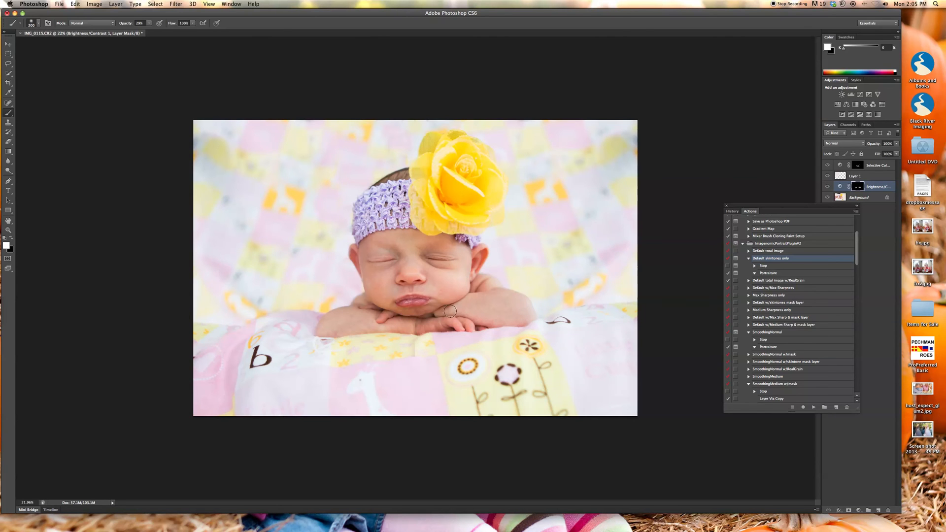
scroll(836, 299, "down", 10)
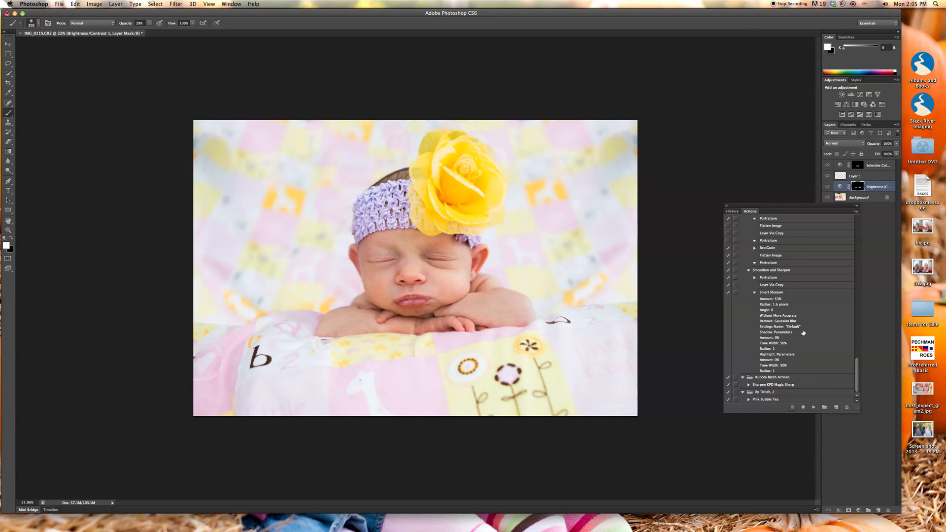